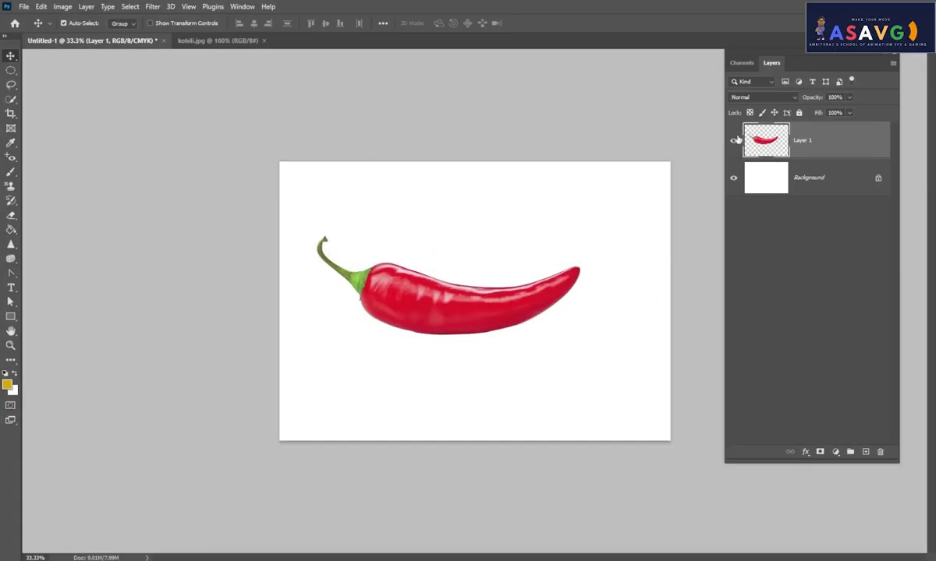
Toggle Layer 1's visibility and nudge the chili slightly right and up.
left_click(733, 141)
mouse_move(421, 311)
left_mouse_down()
mouse_move(447, 306)
mouse_move(431, 303)
left_mouse_up()
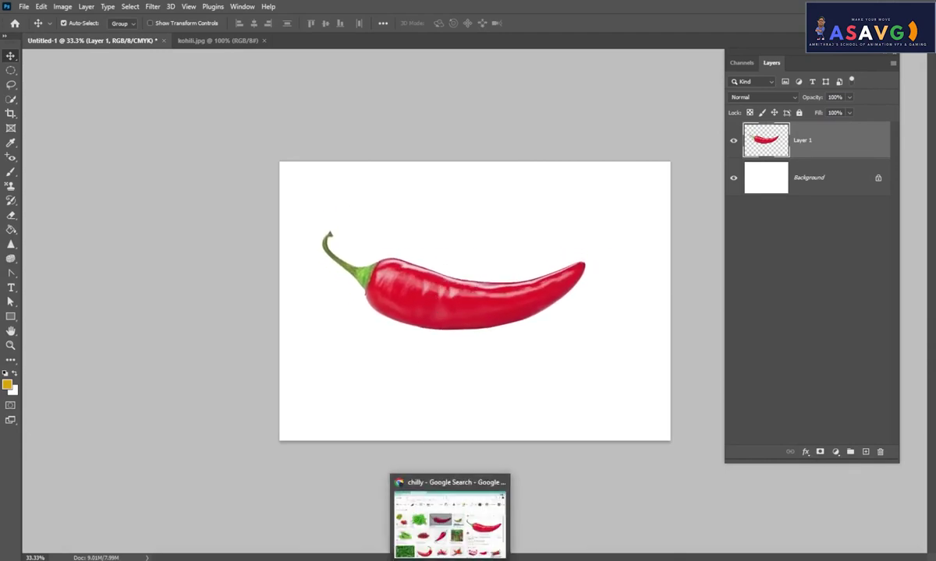
Save the red chili picture from Google Images to the Desktop and copy it.
left_click(425, 499)
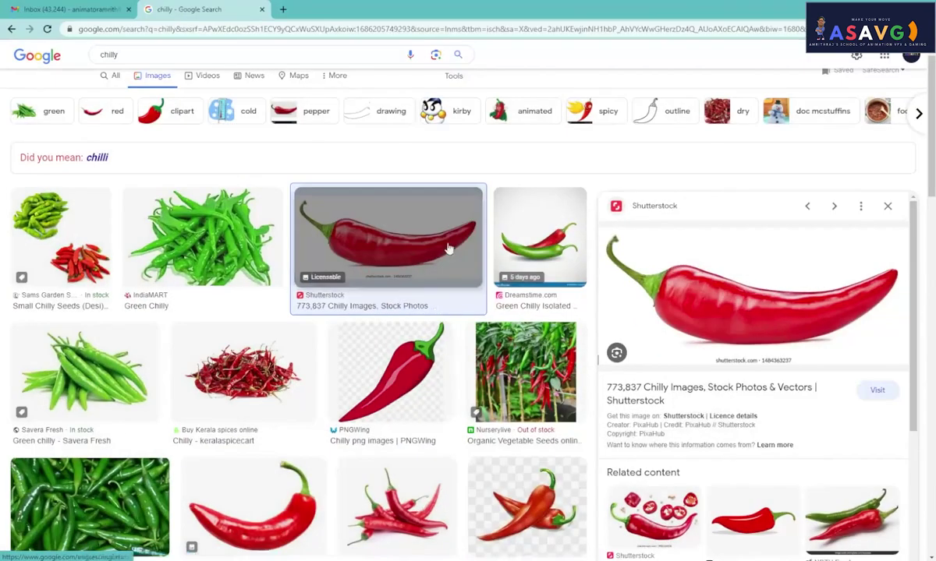
right_click(708, 295)
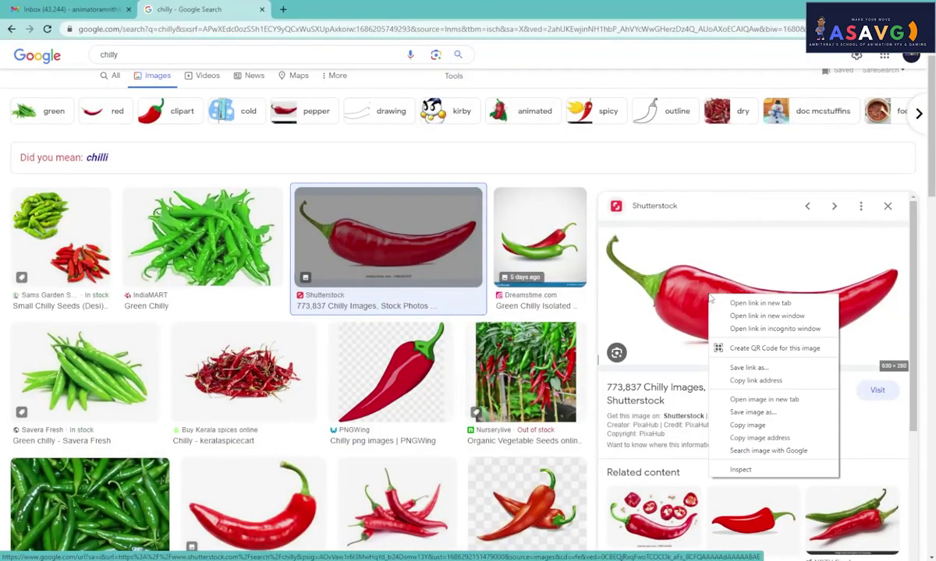
left_click(751, 412)
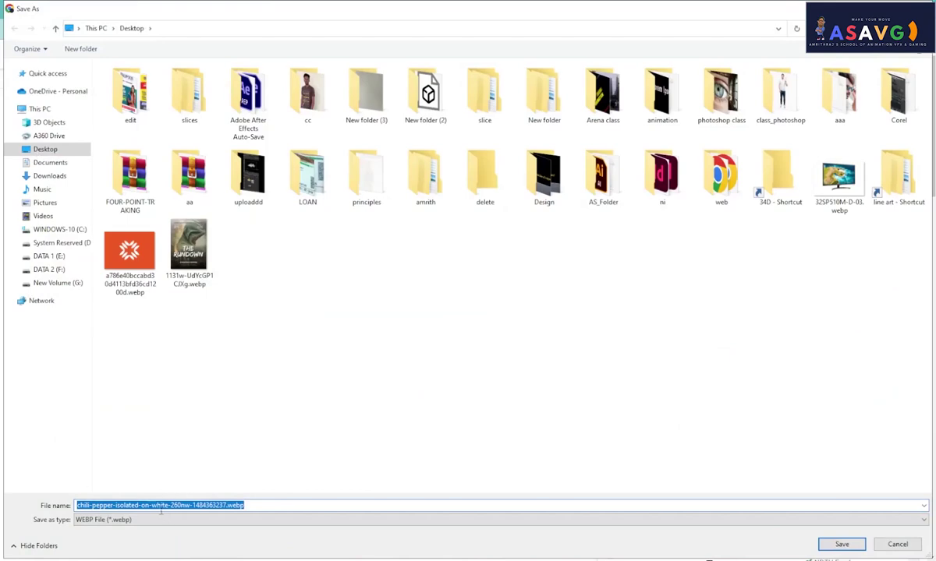
key("Return")
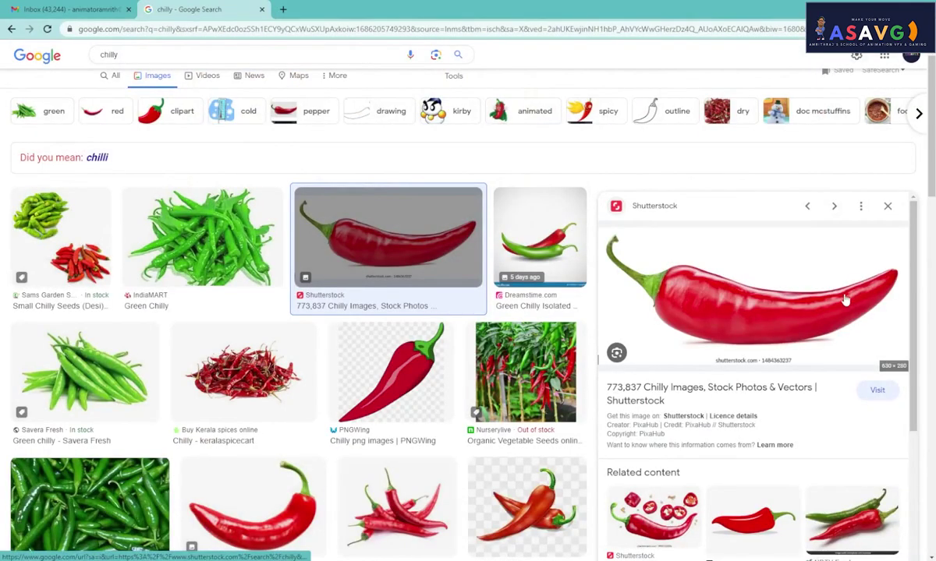
right_click(753, 306)
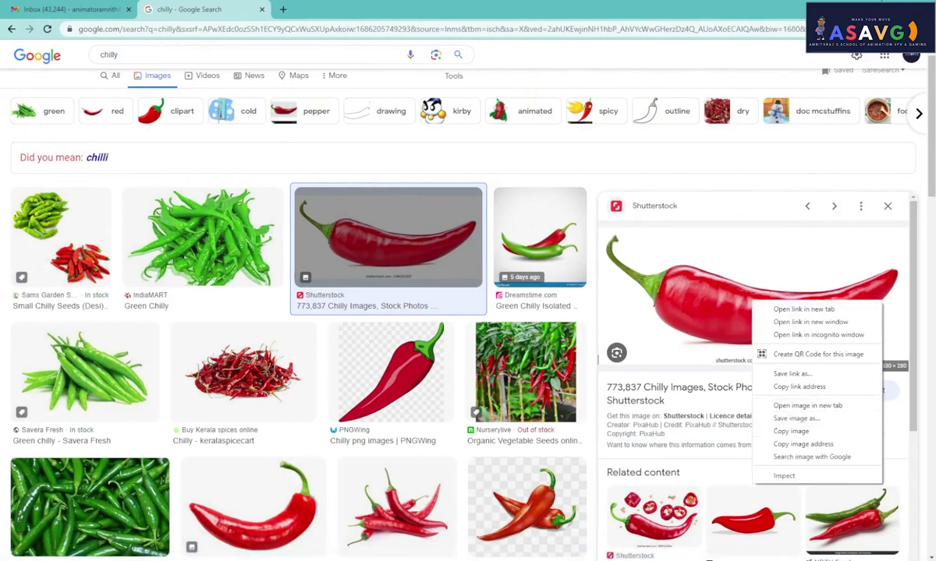
left_click(804, 432)
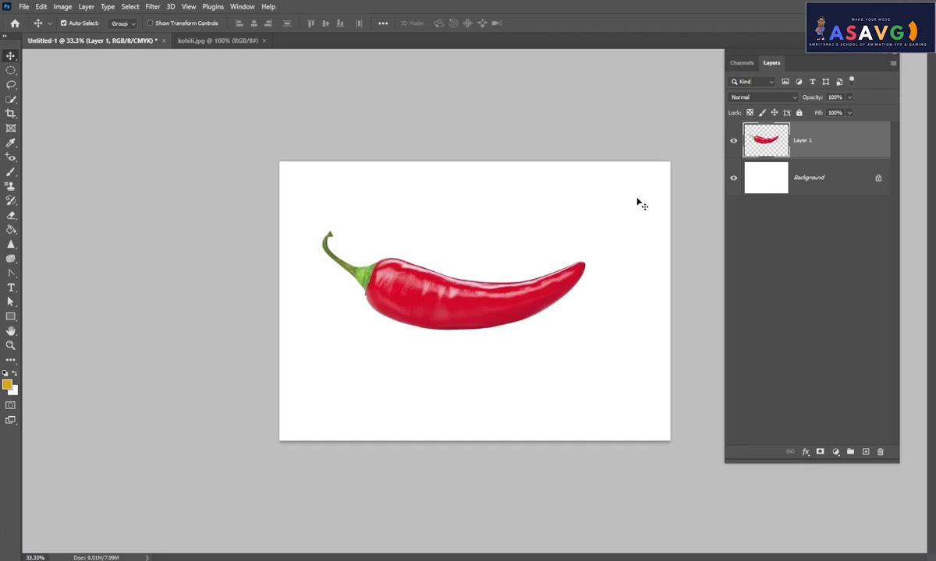
Move the chili up and to the right, then add an empty Layer 2 above it.
mouse_move(449, 298)
left_mouse_down()
mouse_move(463, 305)
mouse_move(480, 278)
mouse_move(453, 303)
mouse_move(502, 307)
mouse_move(457, 279)
mouse_move(443, 302)
left_mouse_up()
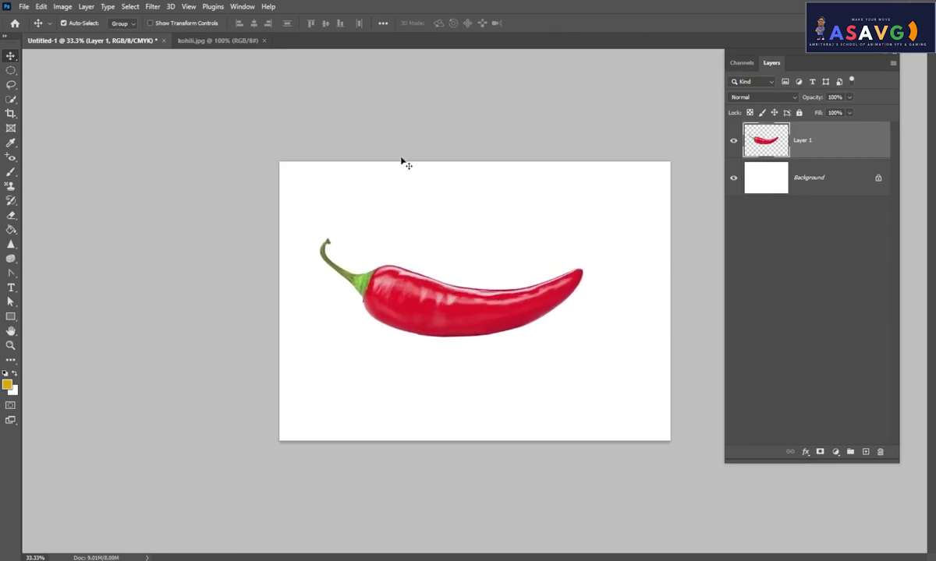
left_click(139, 6)
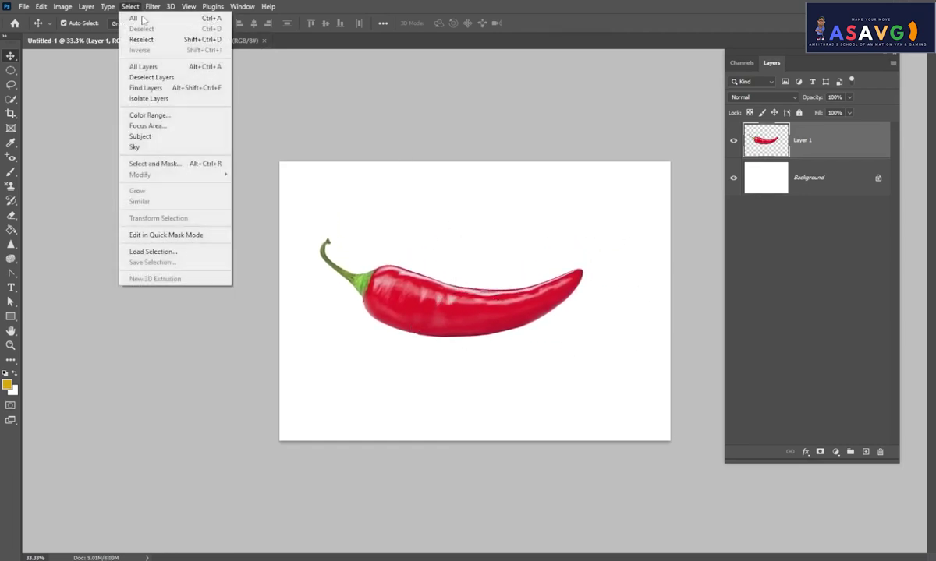
left_click(383, 276)
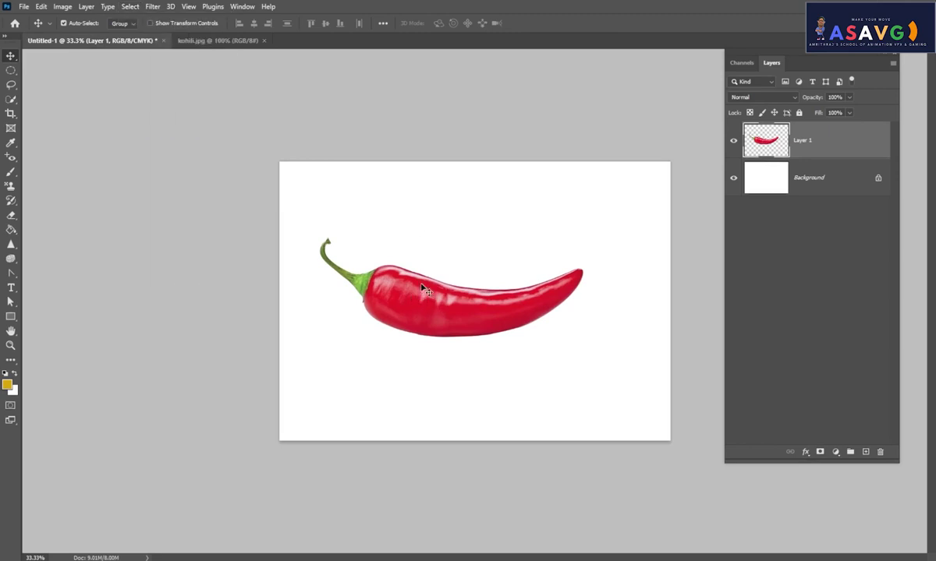
left_click(467, 205)
left_click_drag(413, 285, 449, 290)
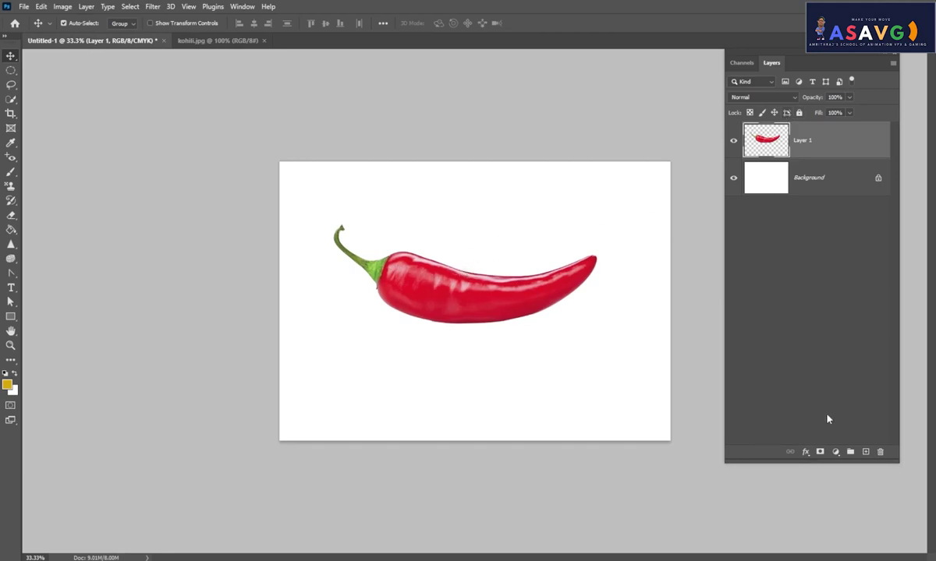
left_click(865, 451)
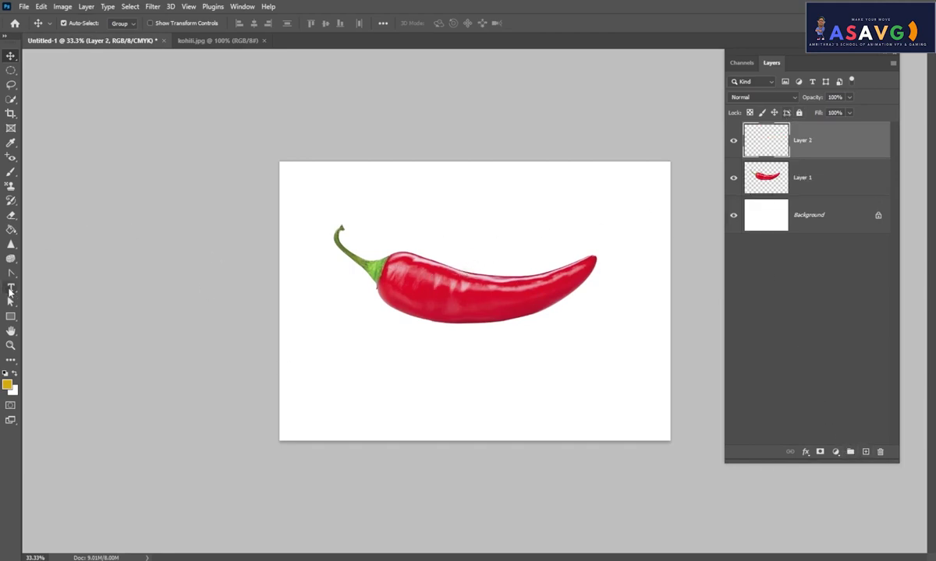
Add the text 'ANIMATION' on a new type layer above the chili.
left_click(10, 289)
left_click(380, 202)
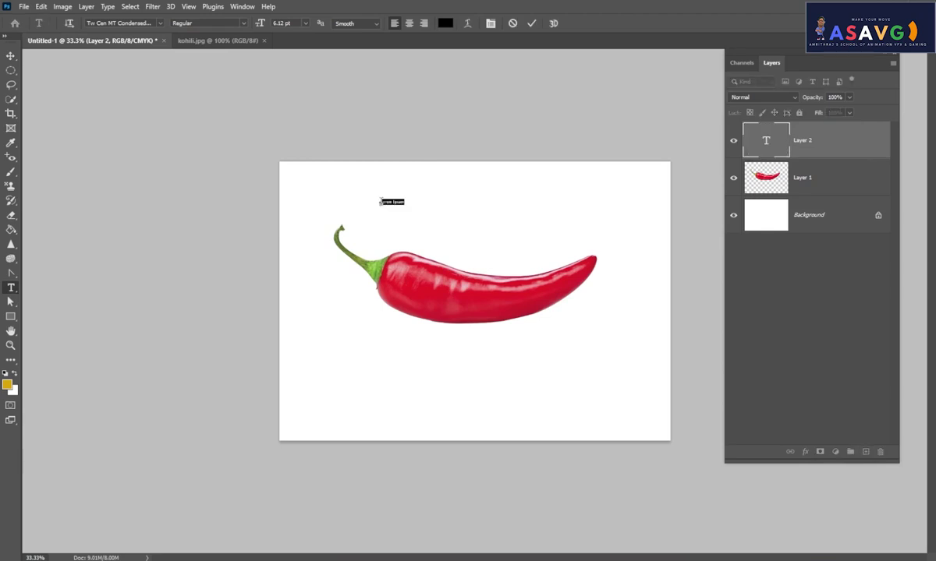
left_click(381, 202)
type("ANIMATION")
left_click(13, 56)
Scale up the ANIMATION text and move it down across the chili.
key("ctrl+t")
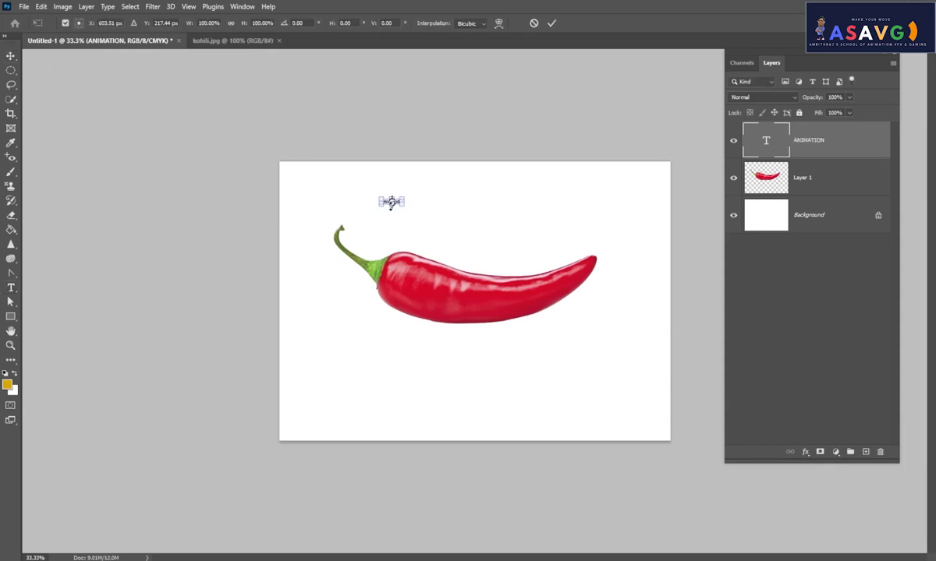
left_click_drag(404, 208, 463, 232)
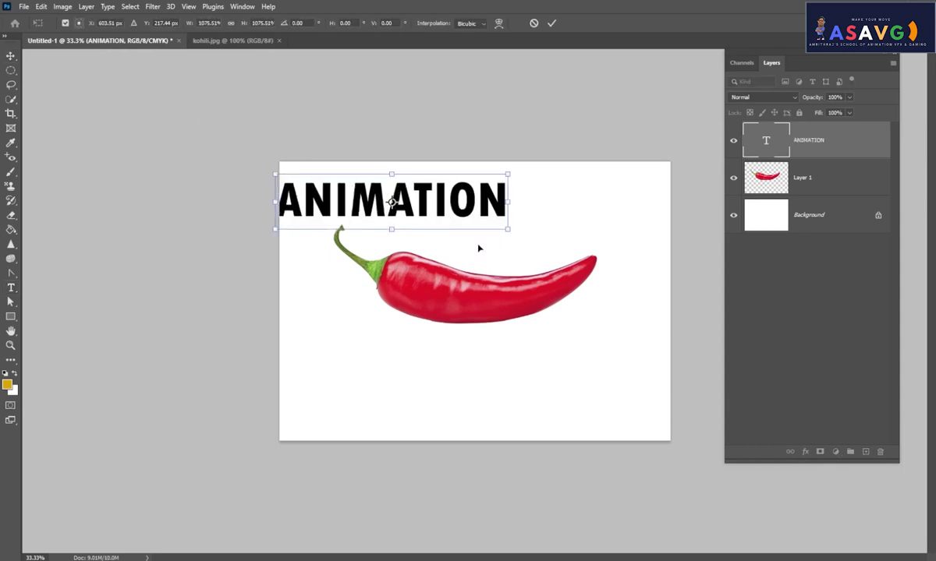
left_click_drag(410, 205, 499, 295)
key("Return")
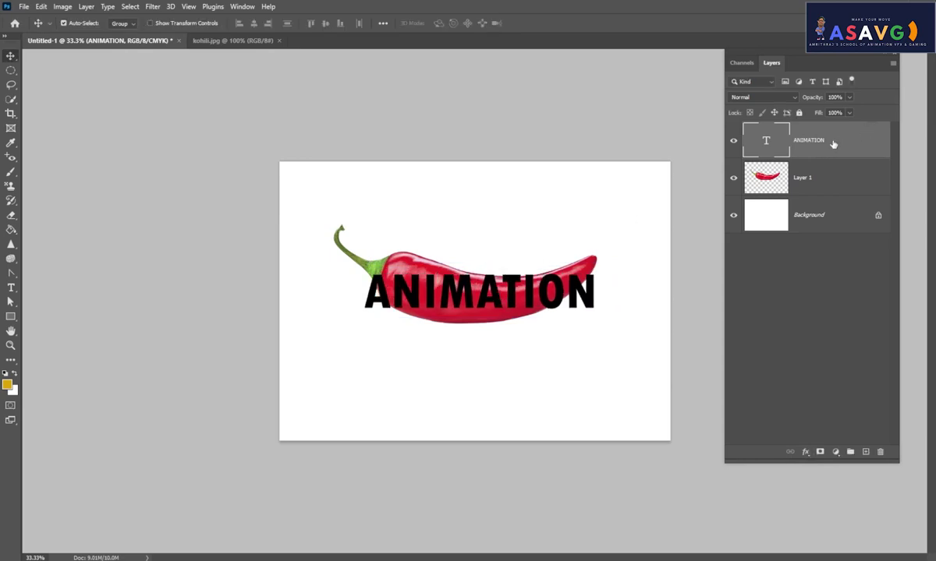
Rasterize the ANIMATION type layer after a trial warp left unchanged.
right_click(832, 144)
left_click(516, 296)
key("ctrl+t")
right_click(514, 292)
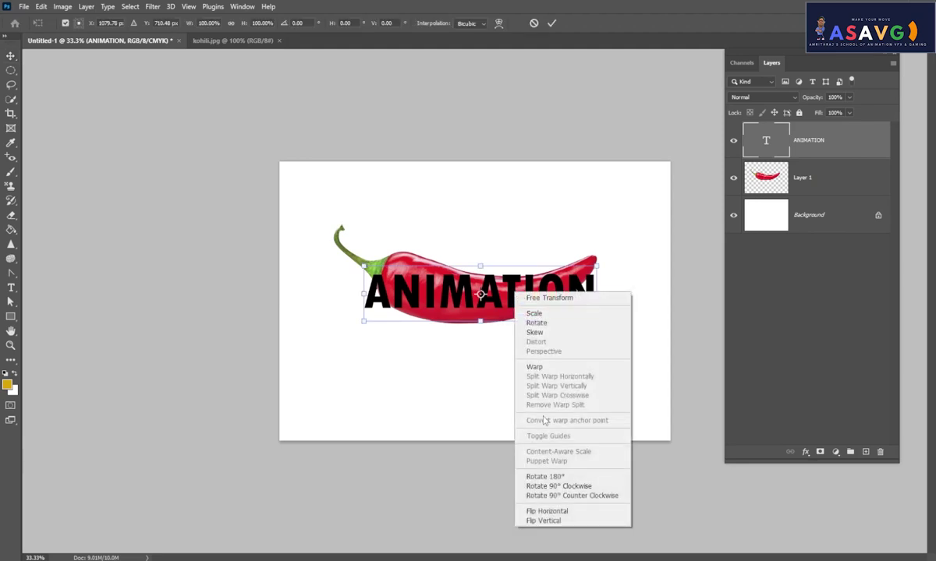
left_click(535, 367)
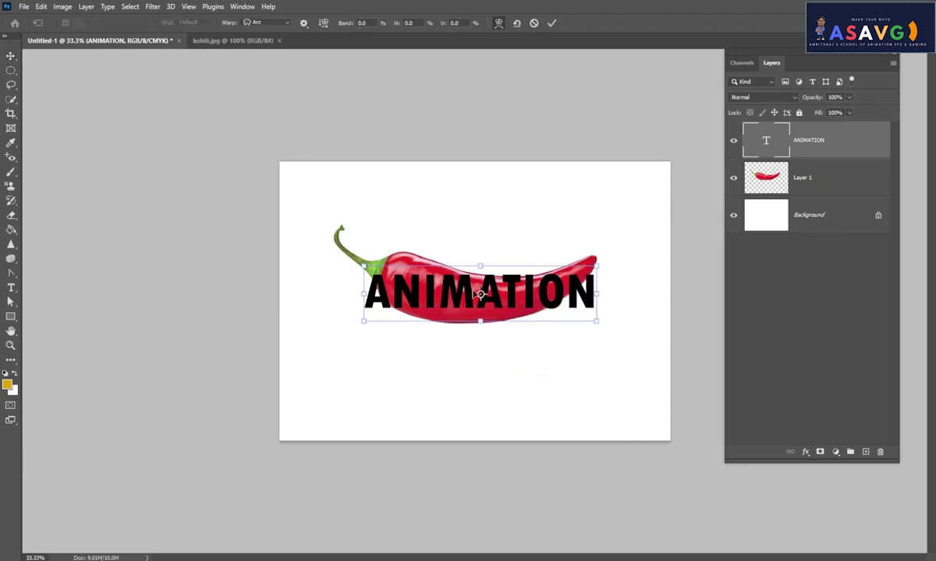
key("Return")
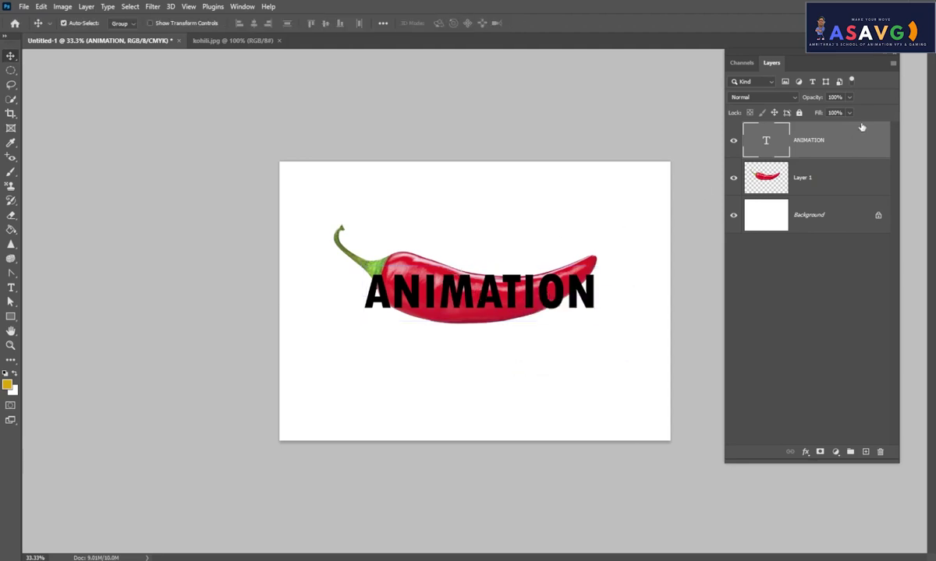
right_click(833, 142)
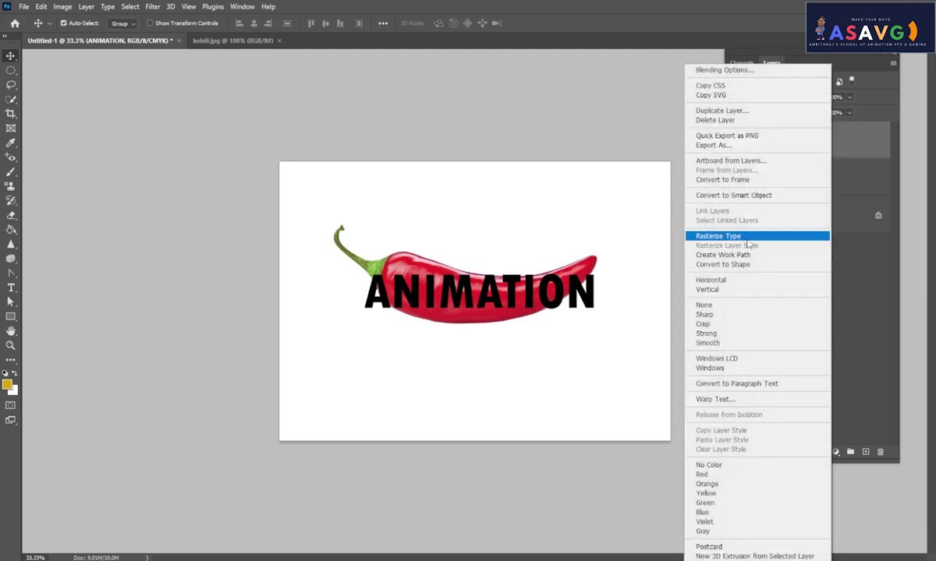
left_click(745, 237)
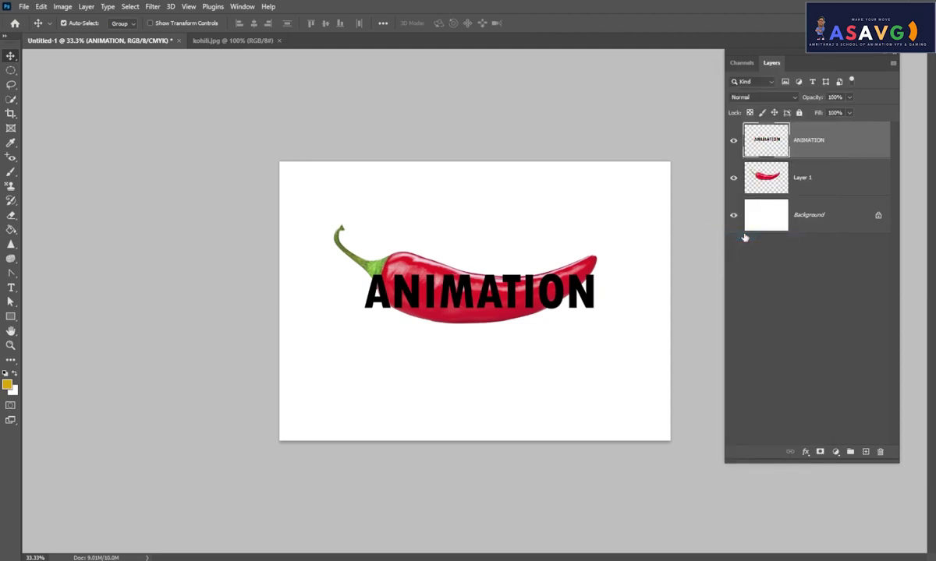
Start a warp on ANIMATION and bend its left AN letters along the chili.
key("ctrl+t")
right_click(427, 297)
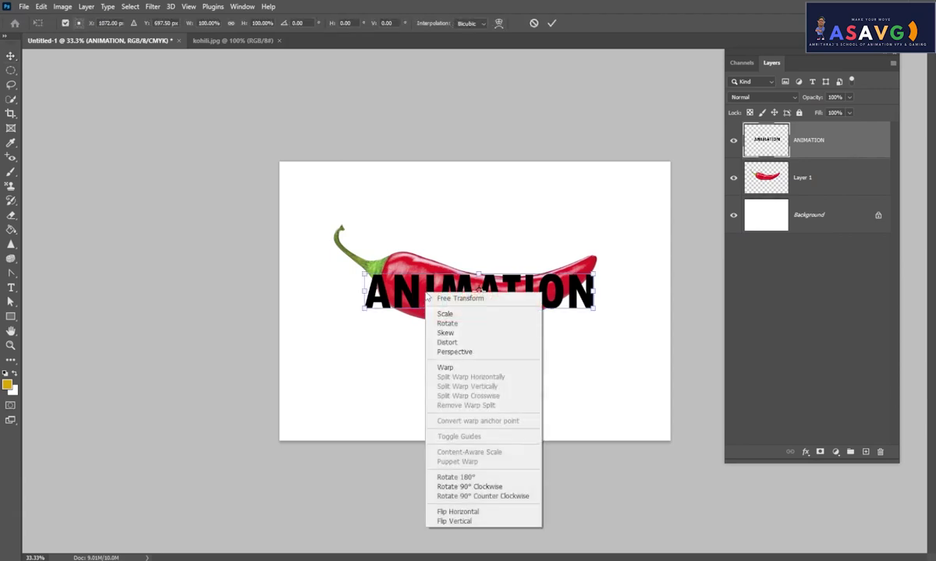
left_click(446, 367)
left_click_drag(365, 280, 382, 258)
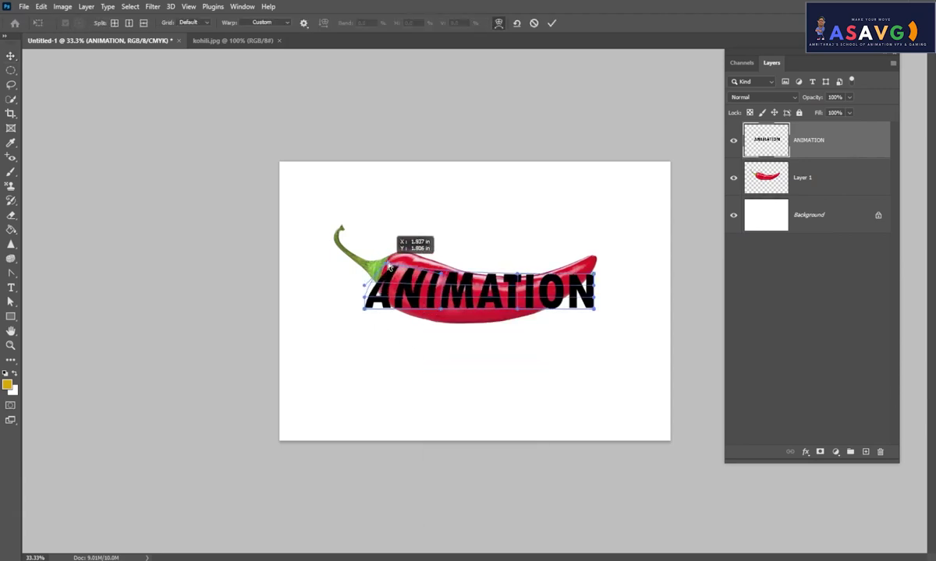
left_click_drag(368, 315, 376, 303)
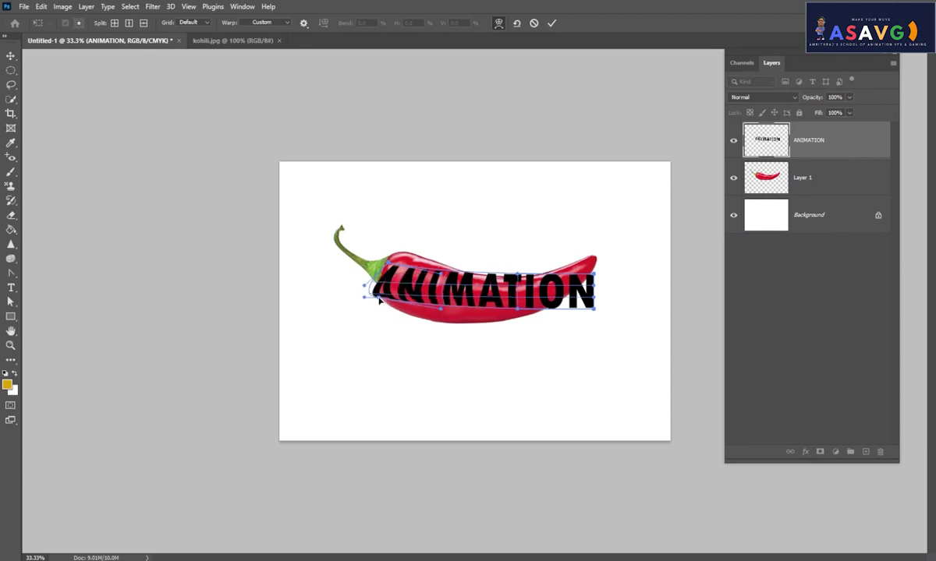
key("ctrl+plus")
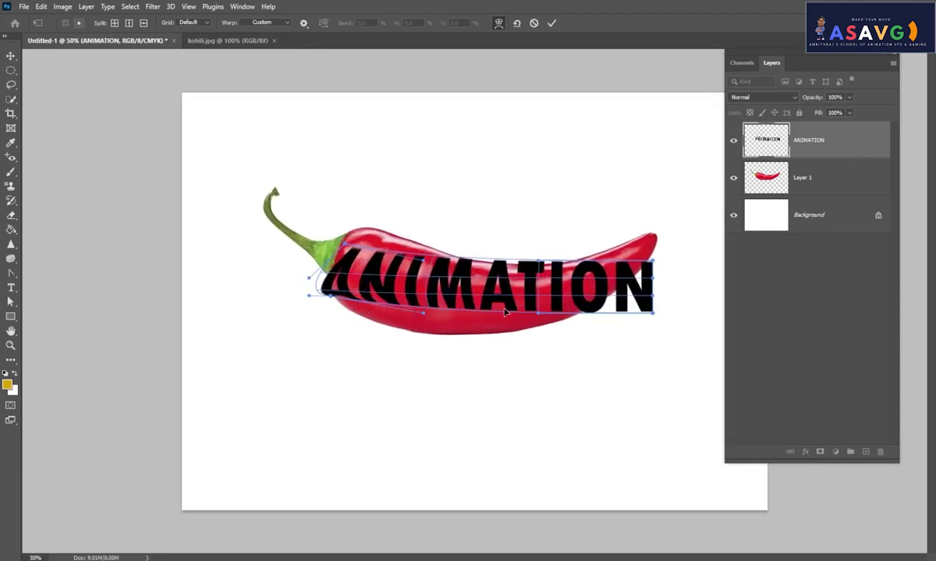
left_click_drag(424, 314, 423, 340)
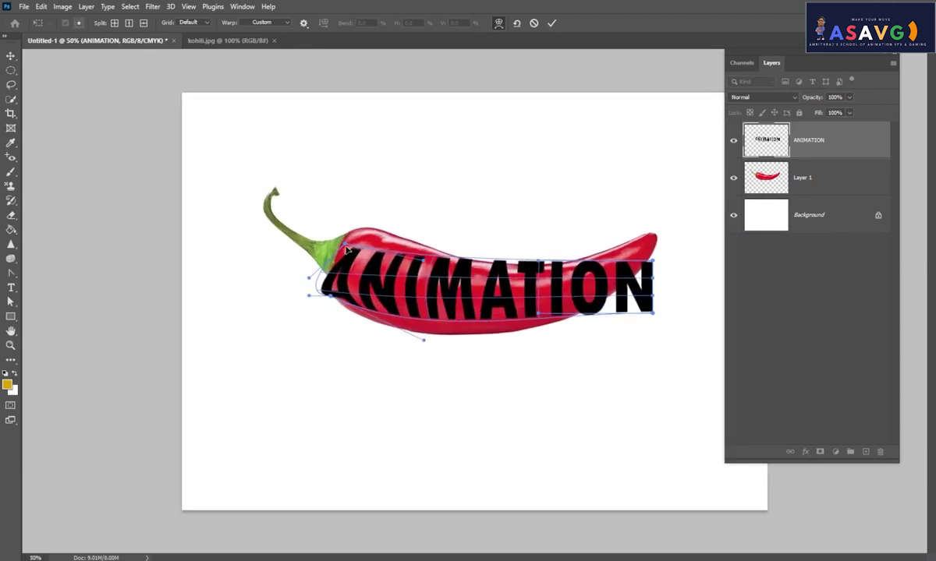
left_click_drag(347, 249, 390, 230)
mouse_move(328, 285)
left_mouse_down()
mouse_move(361, 315)
mouse_move(315, 300)
mouse_move(360, 297)
left_mouse_up()
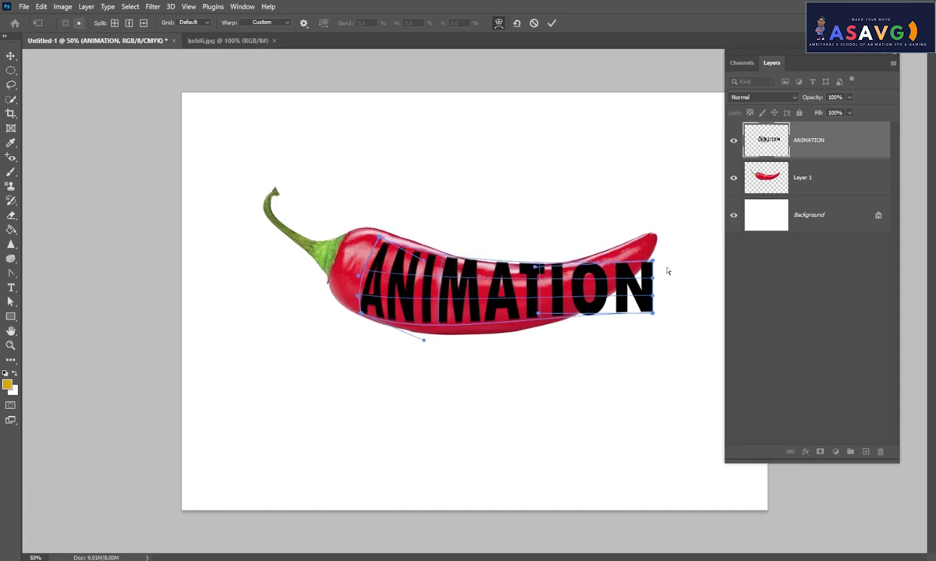
Pull the ON letters up the chili tip and flatten the middle arch with a vertical split.
left_click_drag(616, 256, 645, 248)
left_click_drag(653, 313, 652, 295)
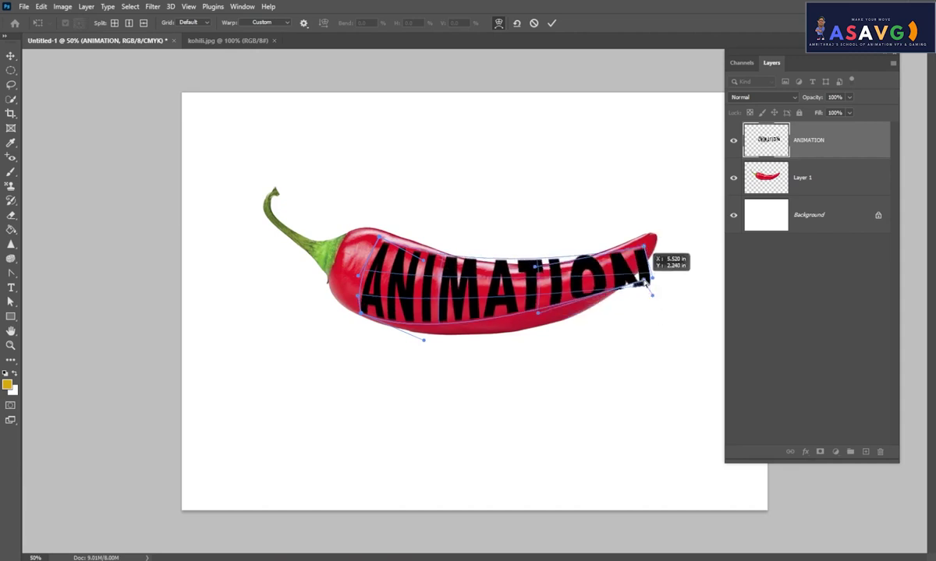
left_click_drag(543, 318, 524, 320)
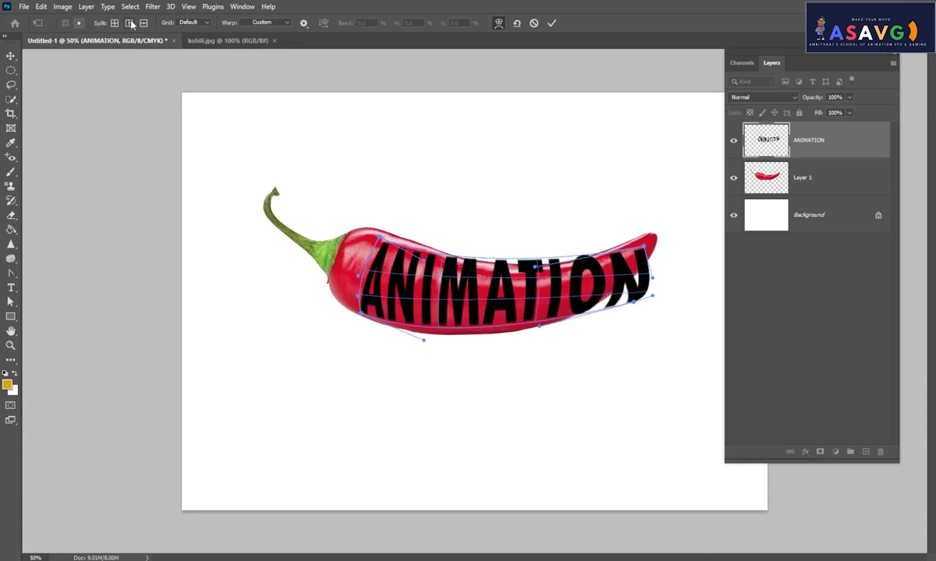
mouse_move(129, 23)
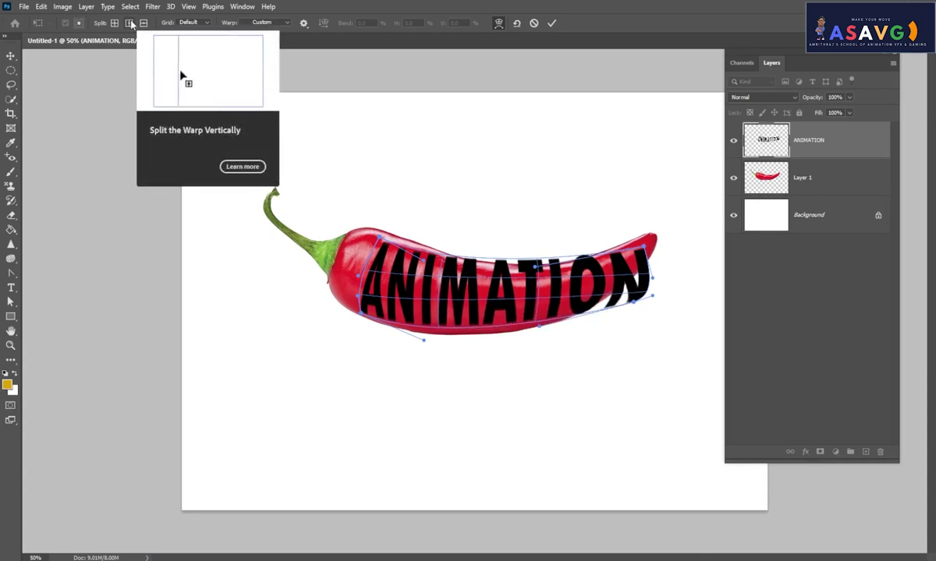
left_click(129, 22)
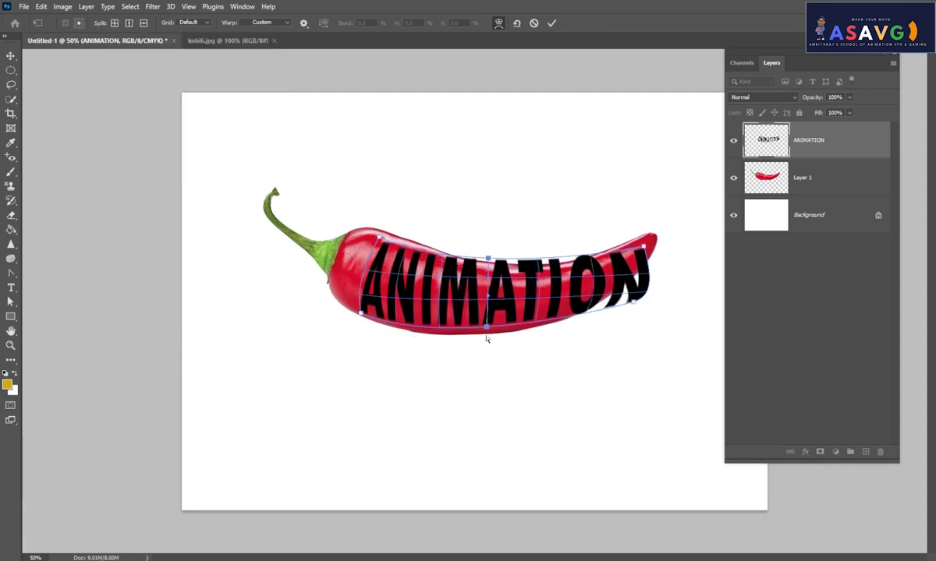
left_click(486, 326)
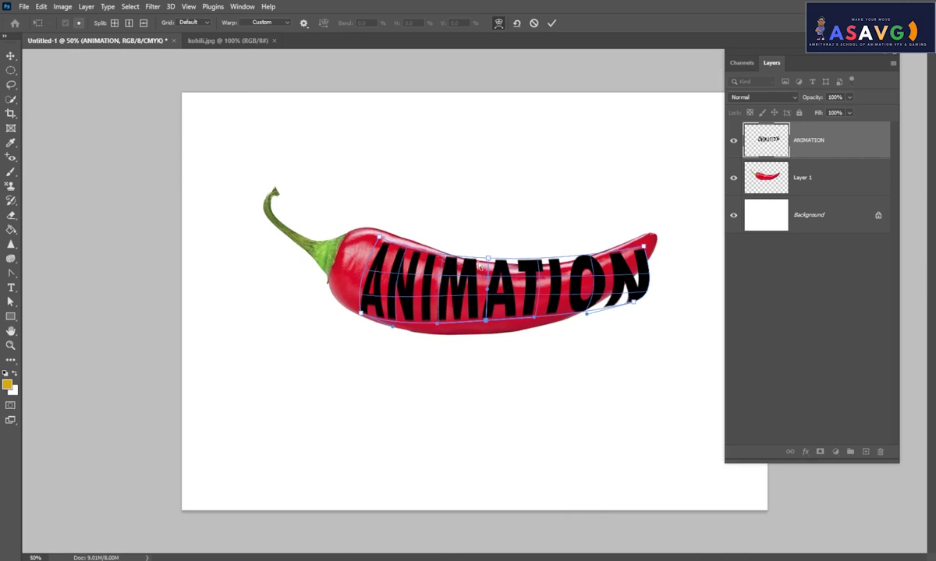
left_click_drag(488, 261, 488, 269)
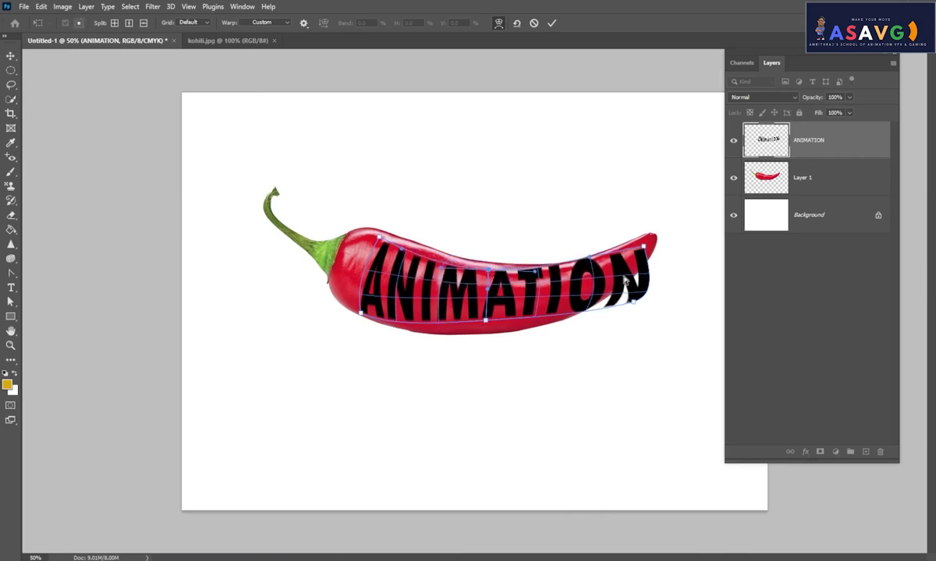
Add a split through the final N and curl it toward the chili tip.
left_click(128, 22)
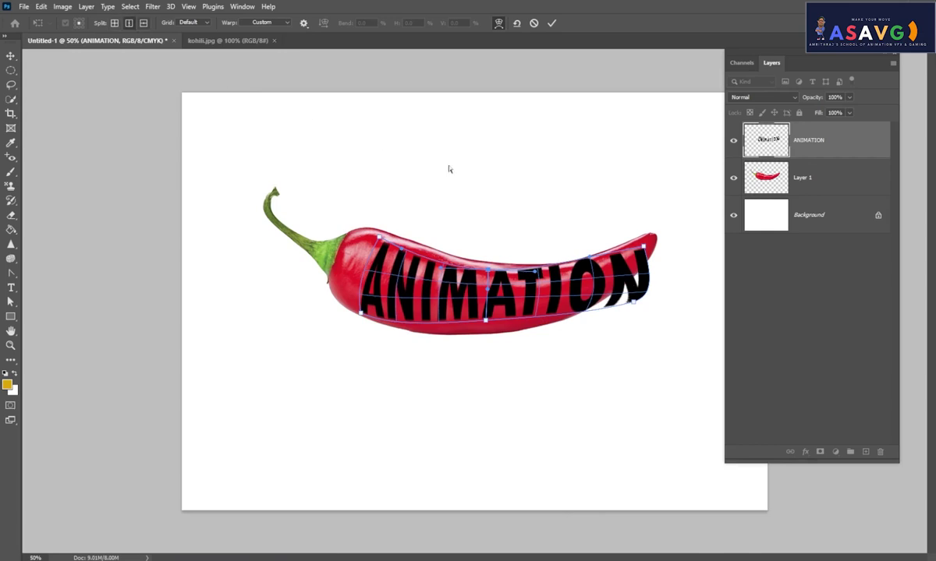
left_click(610, 251)
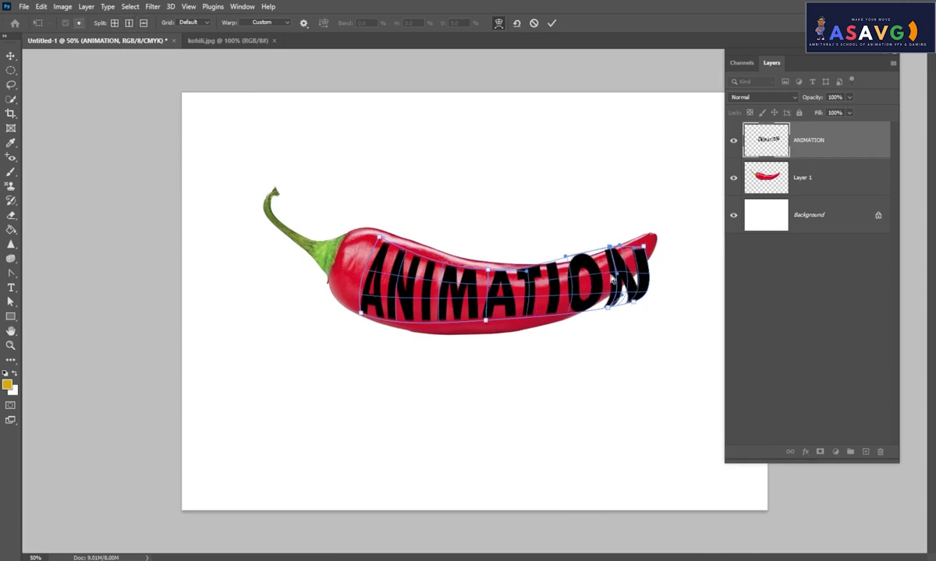
mouse_move(607, 309)
left_mouse_down()
mouse_move(635, 311)
mouse_move(644, 280)
left_mouse_up()
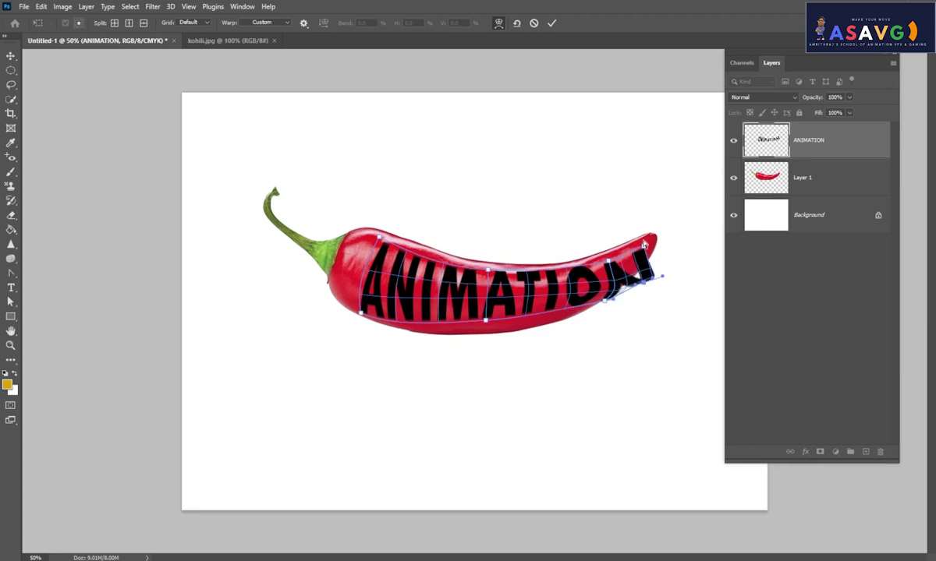
left_click_drag(642, 241, 639, 234)
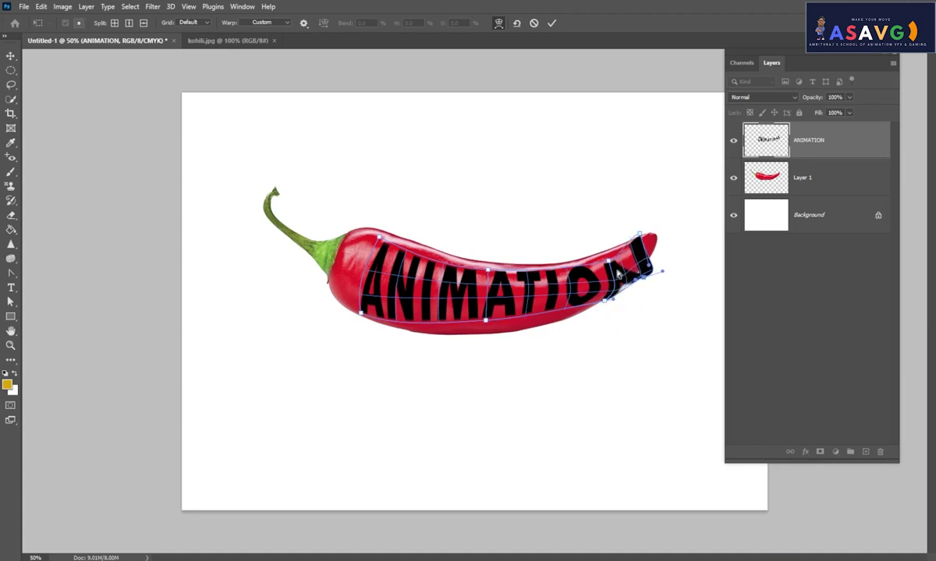
left_click_drag(644, 283, 613, 259)
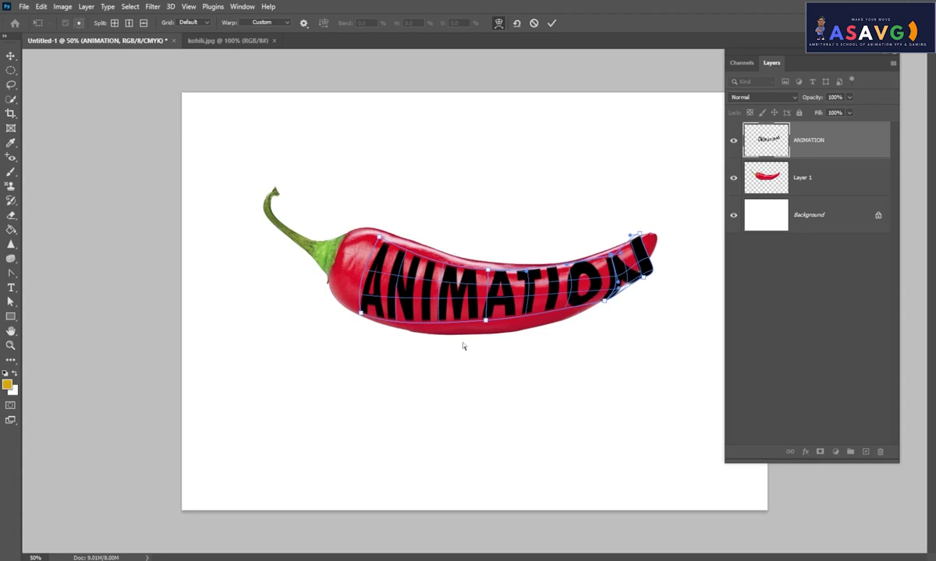
Fine-tune the first A and the letter bottoms, then apply the warp.
left_click_drag(362, 316, 355, 306)
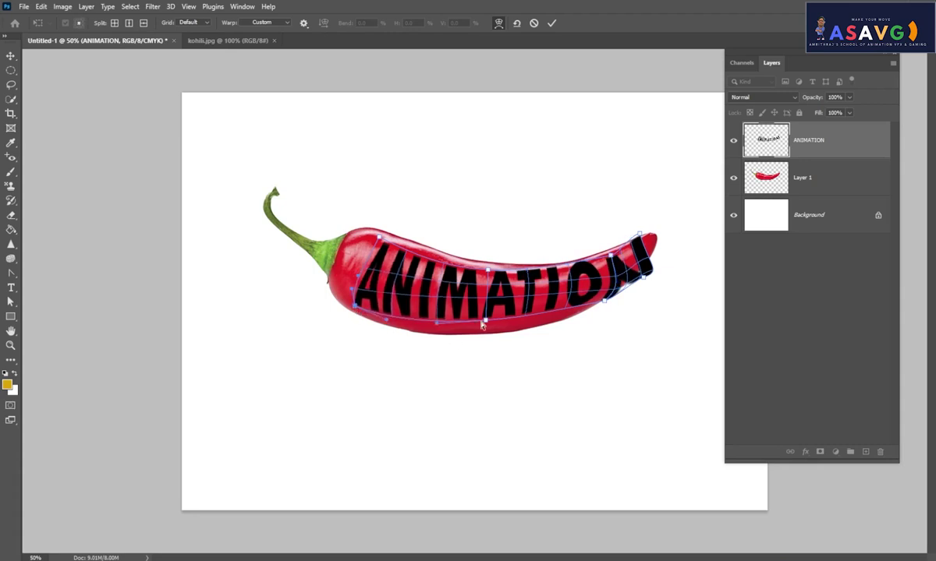
left_click_drag(482, 328, 478, 330)
left_click_drag(611, 299, 599, 301)
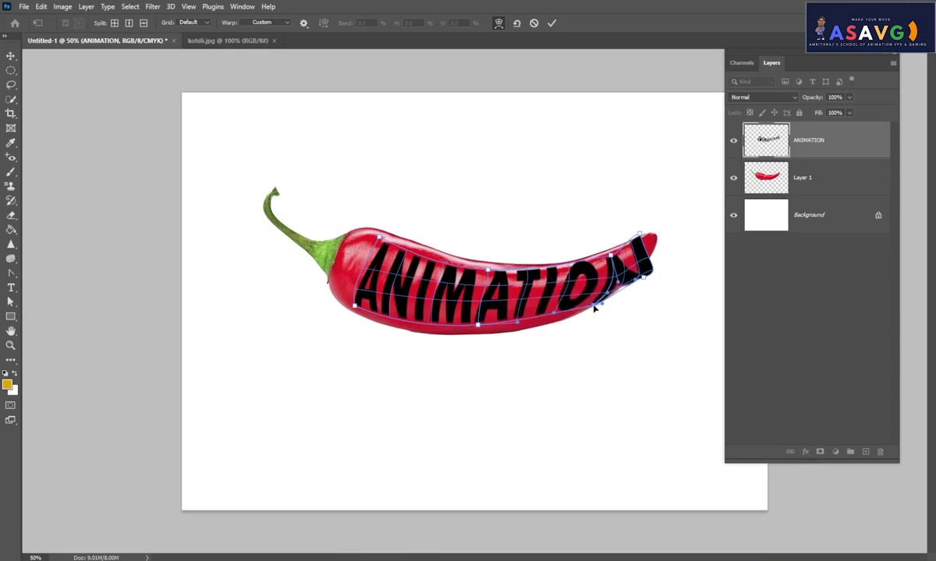
key("Return")
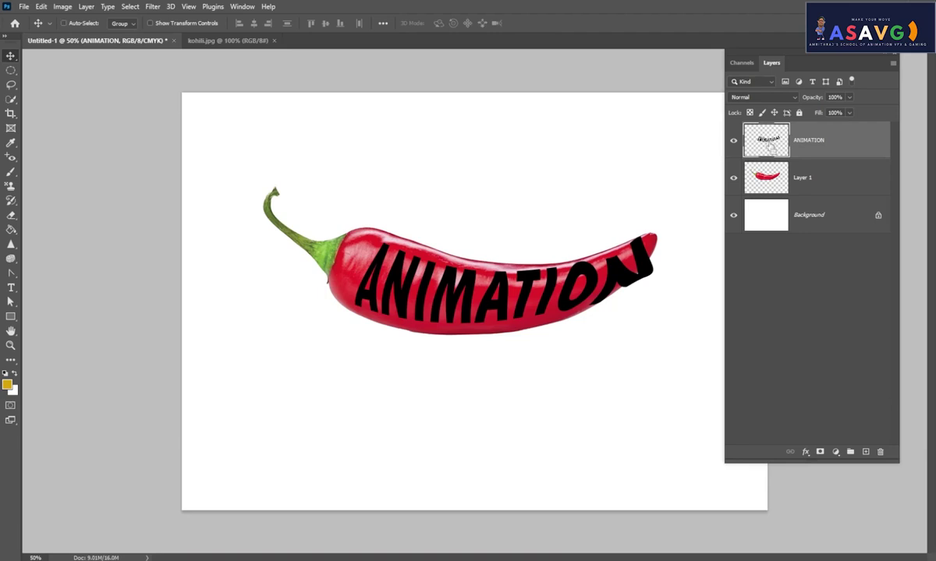
Load the warped lettering as a selection, hide the ANIMATION layer, and select Layer 1.
left_click(769, 145, "ctrl")
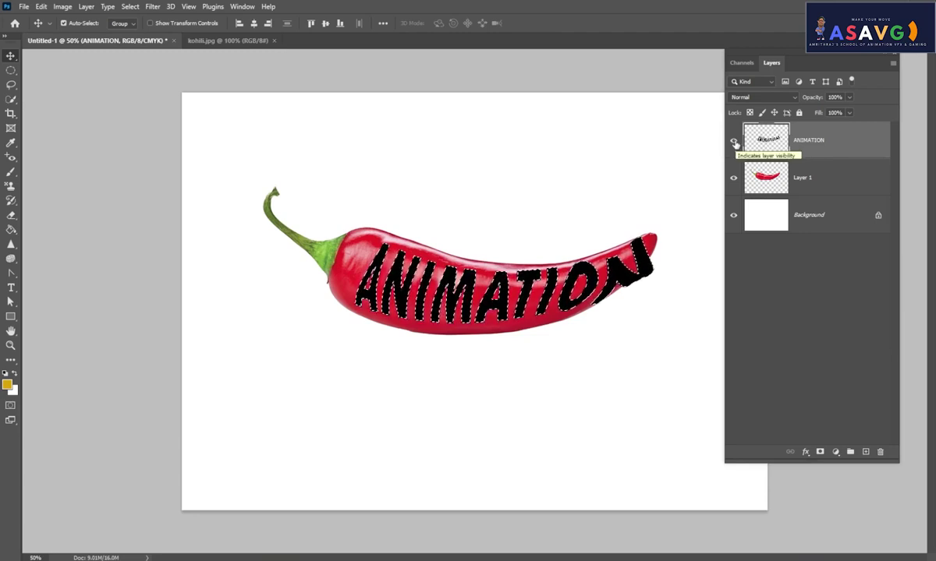
left_click(733, 141)
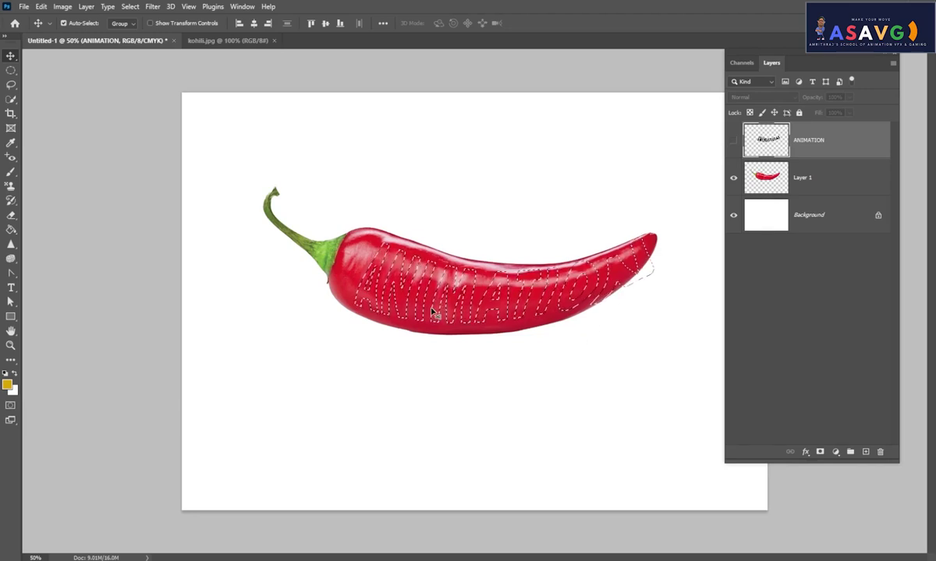
left_click(733, 142)
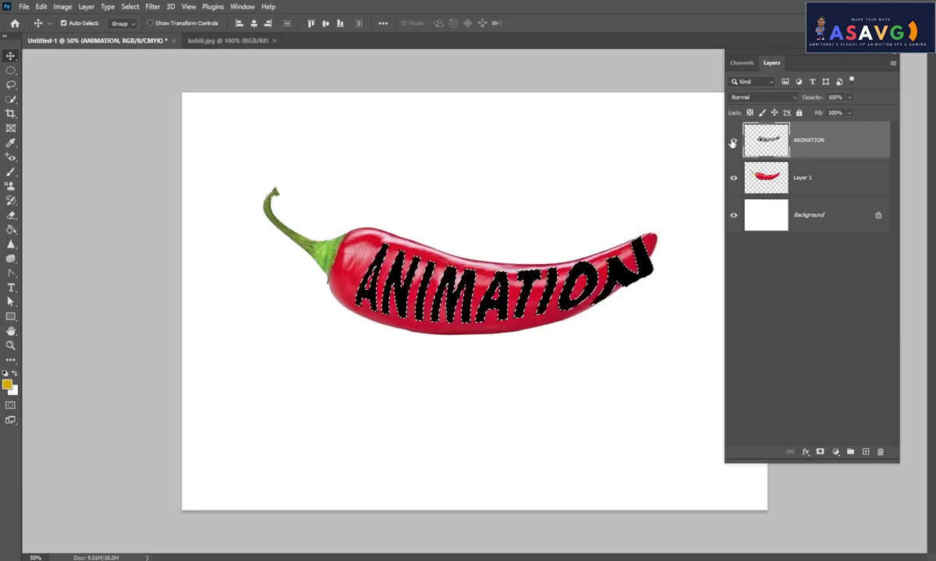
left_click(733, 141)
left_click(778, 184)
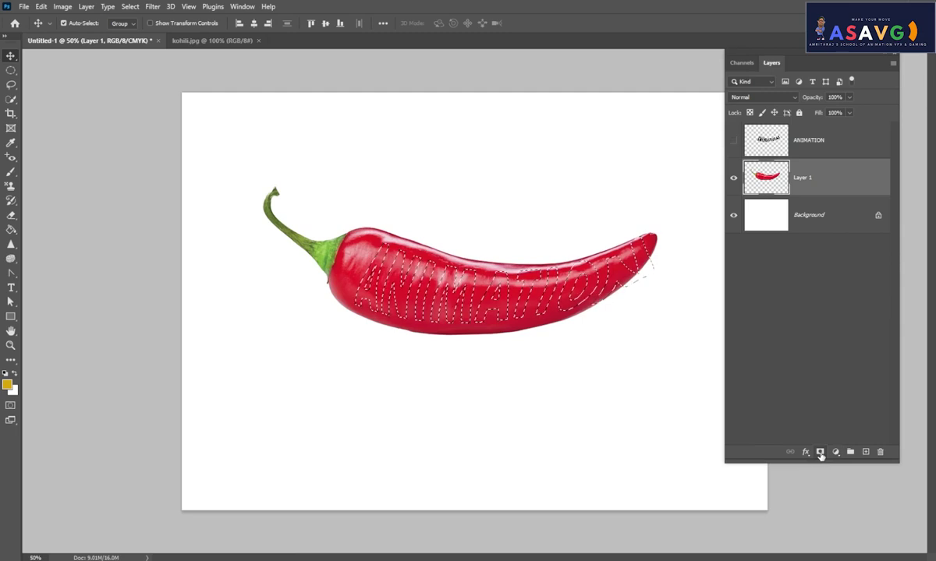
Add a layer mask to Layer 1 from the lettering selection and preview the mask.
left_click(820, 453)
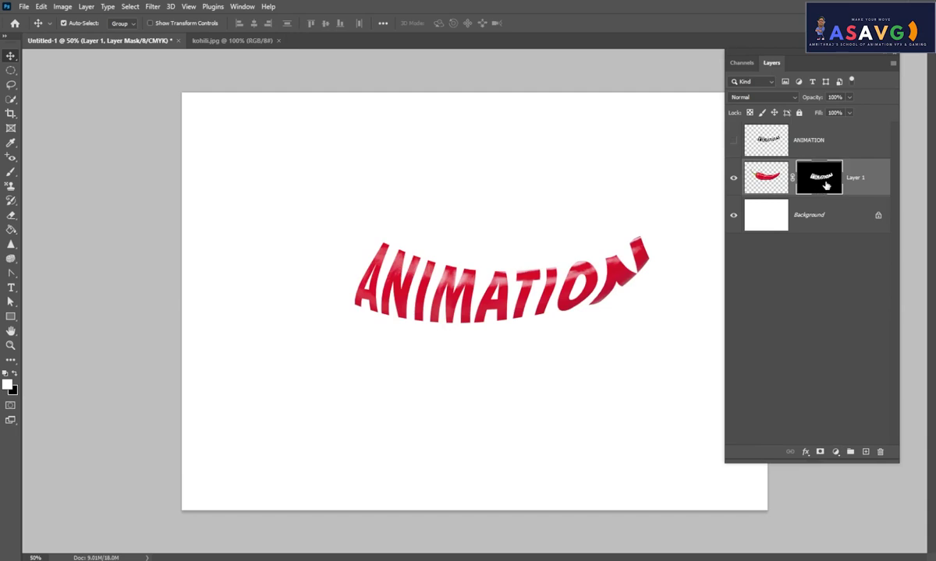
left_click(825, 188, "alt")
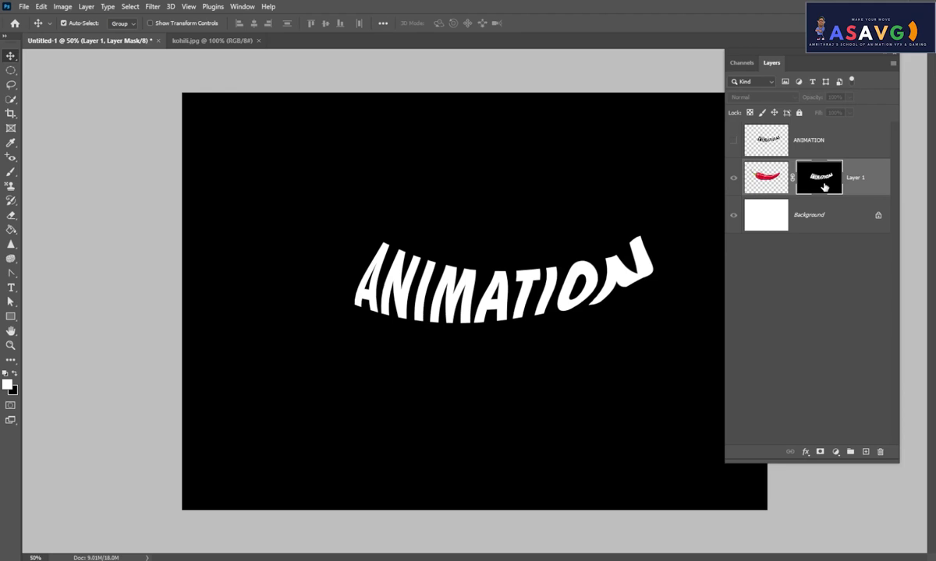
left_click(824, 187, "alt")
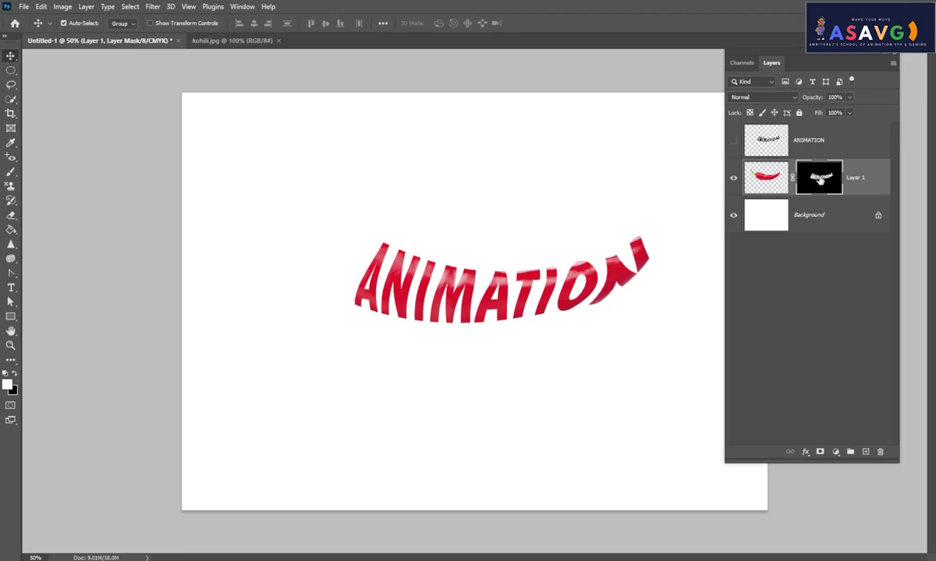
left_click(12, 173)
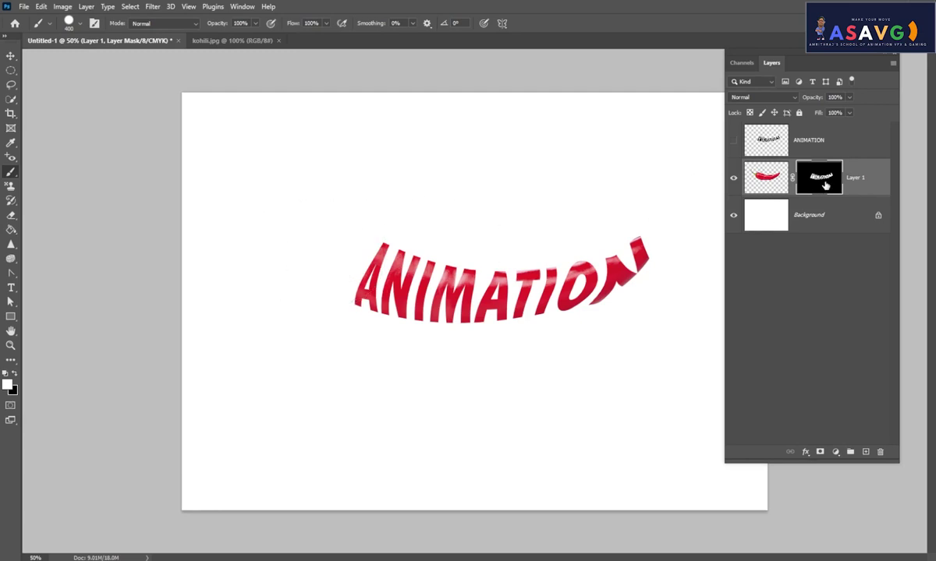
With a smaller brush, paint the mask white to reveal the chili's curled stem.
left_click_drag(334, 255, 323, 248)
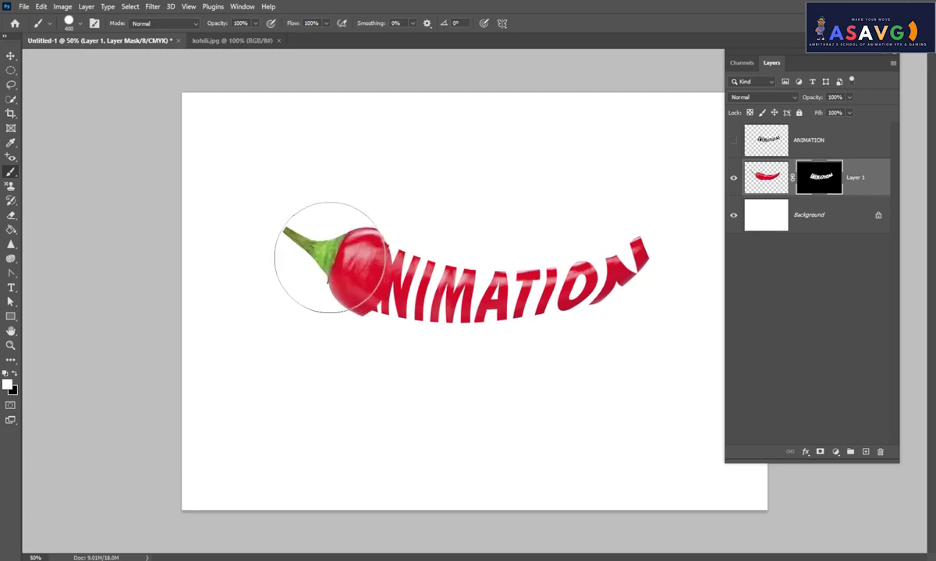
key("ctrl+z")
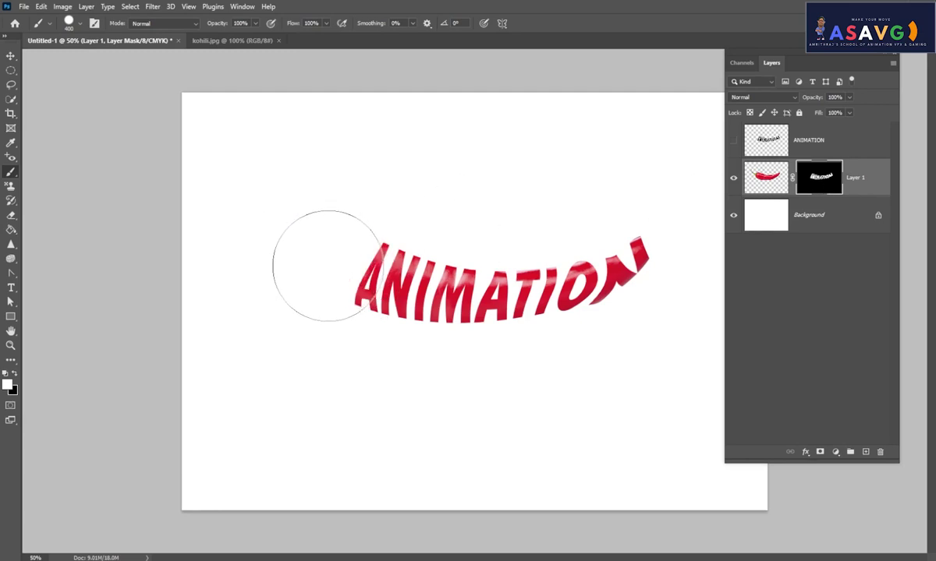
key("bracketleft")
key("bracketleft")
key("bracketleft")
key("bracketleft")
key("bracketleft")
key("bracketleft")
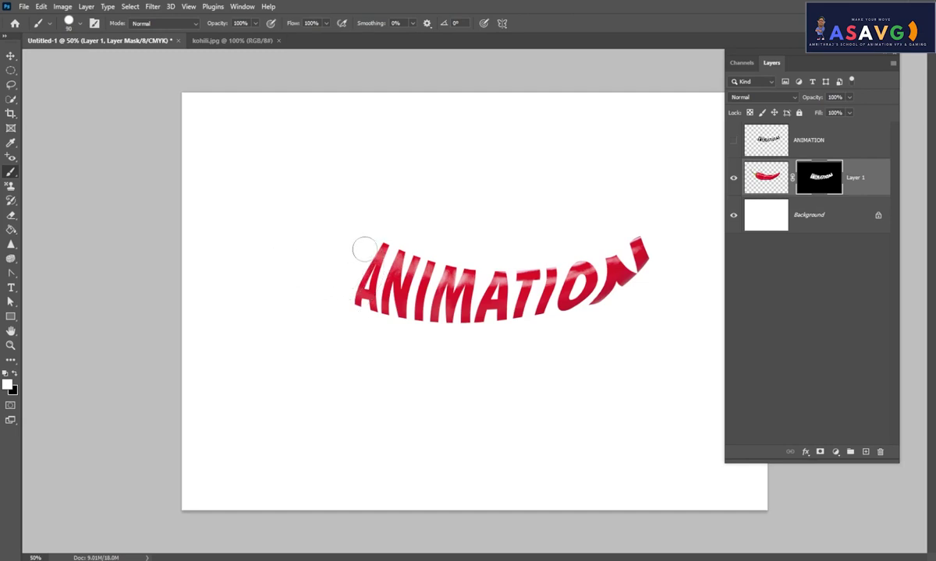
mouse_move(356, 238)
left_mouse_down()
mouse_move(342, 297)
mouse_move(324, 227)
mouse_move(308, 254)
mouse_move(330, 285)
mouse_move(300, 244)
mouse_move(258, 215)
mouse_move(280, 238)
left_mouse_up()
left_click_drag(249, 196, 278, 234)
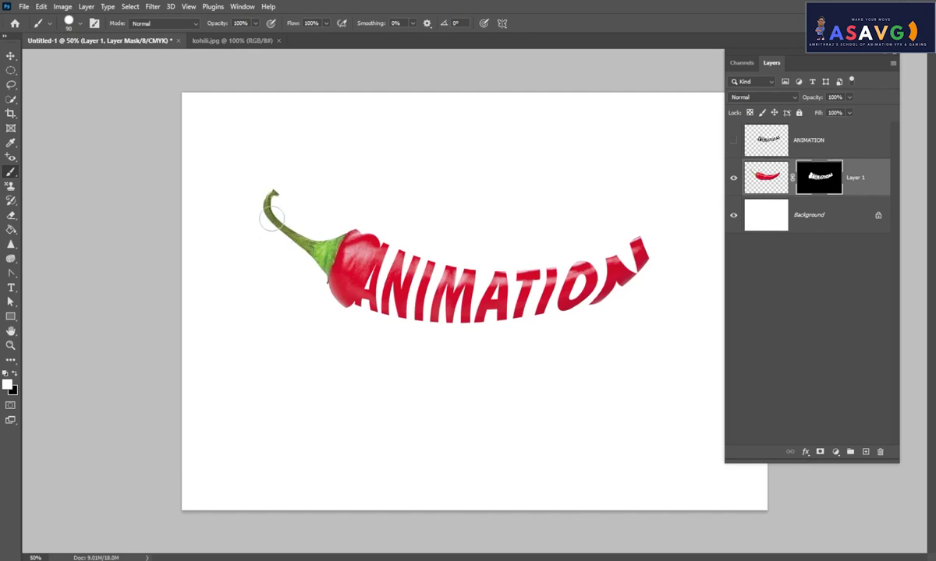
Undo the chili edge reveals and paint black to hide the pepper's right tip.
mouse_move(647, 282)
left_mouse_down()
mouse_move(656, 246)
mouse_move(647, 234)
mouse_move(646, 244)
left_mouse_up()
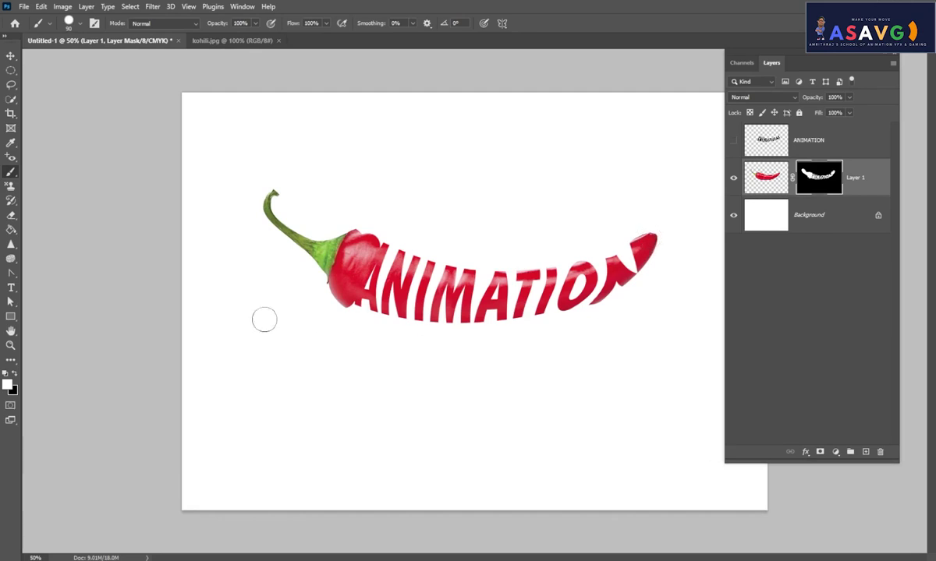
mouse_move(424, 249)
left_mouse_down()
mouse_move(537, 252)
mouse_move(640, 232)
left_mouse_up()
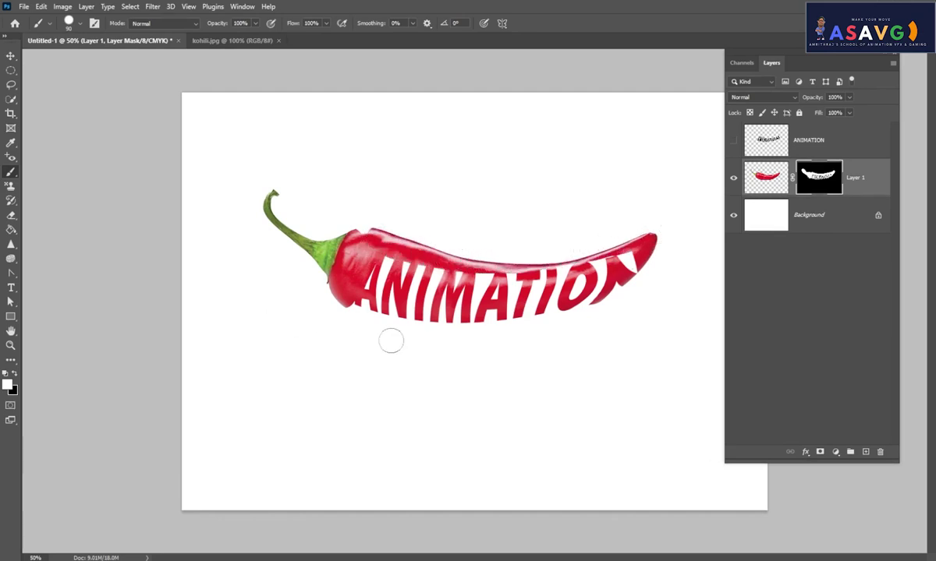
mouse_move(351, 309)
left_mouse_down()
mouse_move(540, 320)
mouse_move(620, 243)
left_mouse_up()
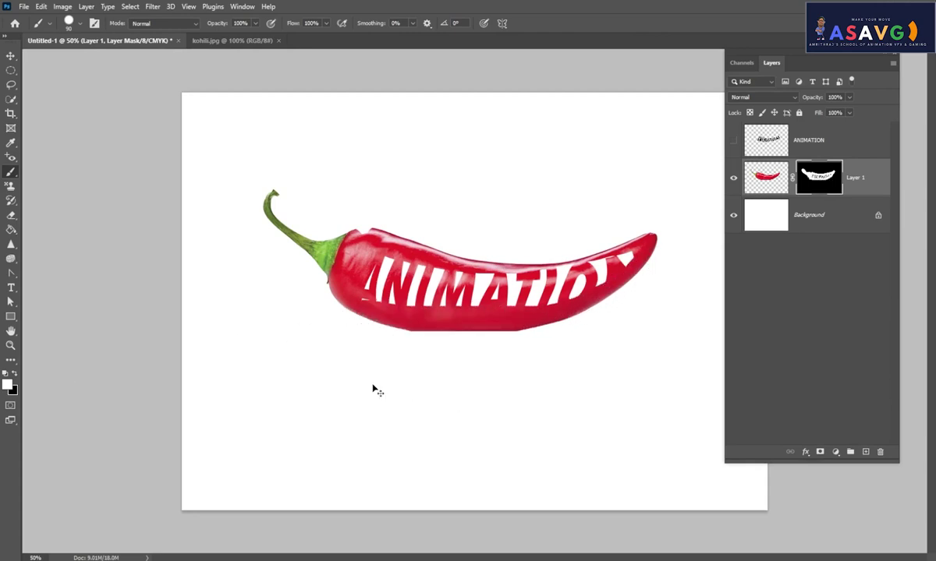
key("ctrl+z")
key("ctrl+z")
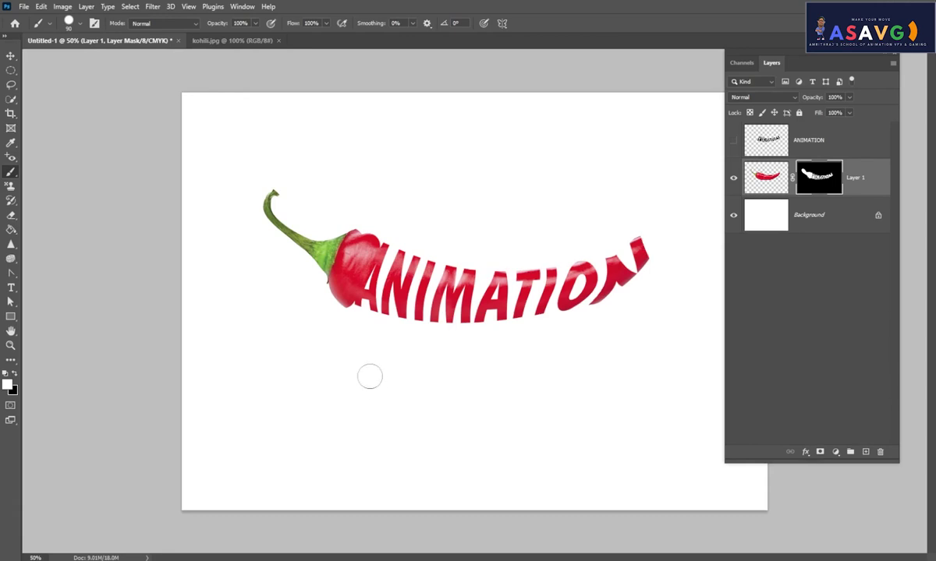
left_click_drag(654, 290, 670, 273)
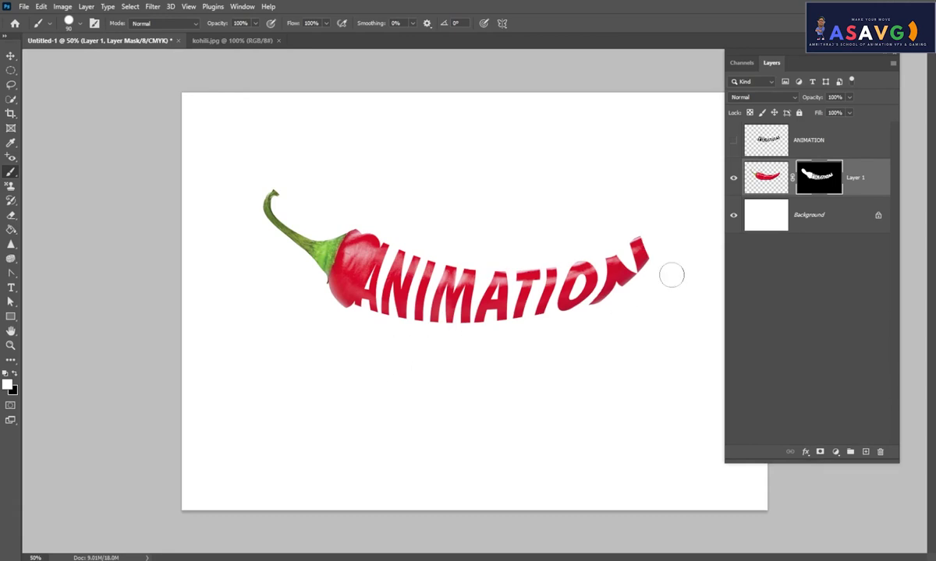
left_click(821, 215)
Bucket-fill the Background yellow, then refill it with blue 297fe0.
left_click_drag(11, 230, 46, 236)
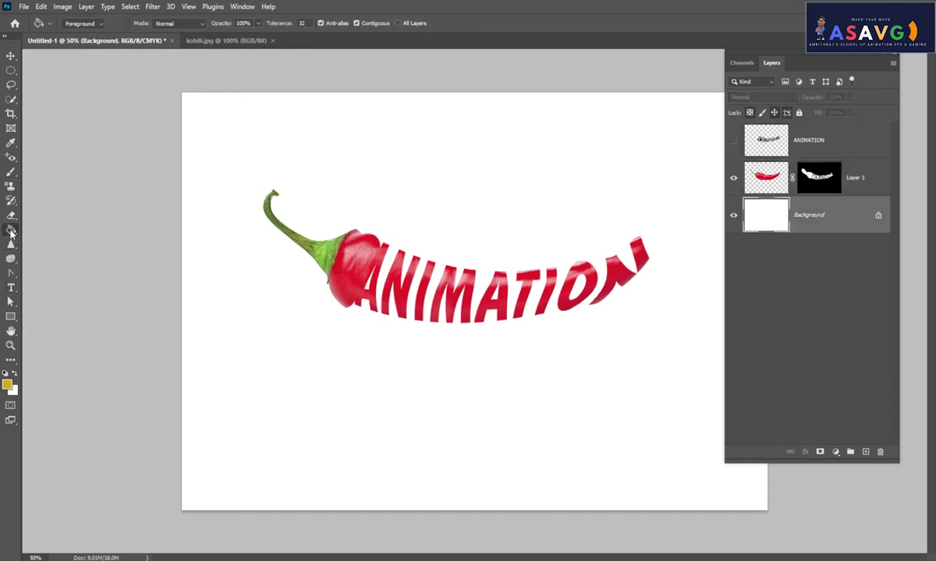
left_click(270, 344)
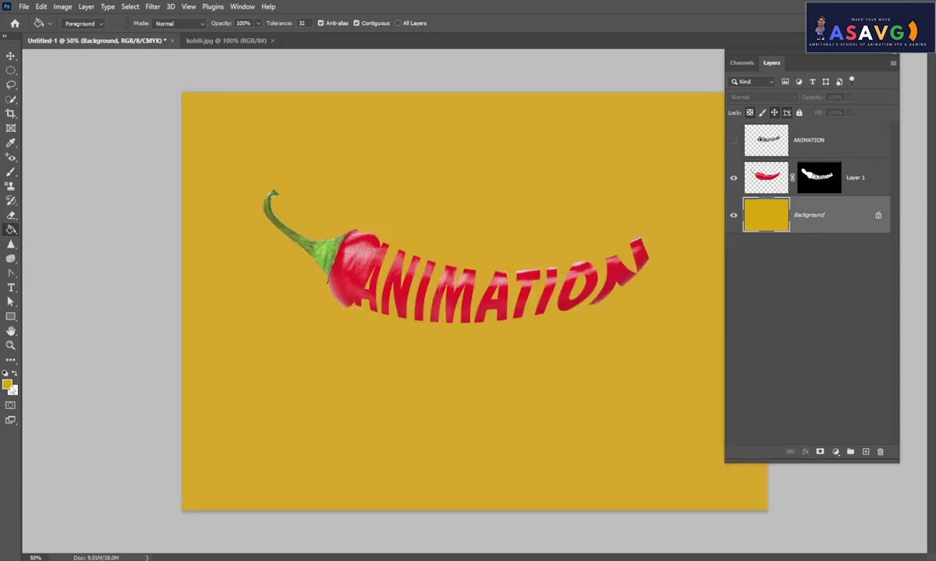
left_click(7, 383)
left_click(717, 118)
left_click(677, 71)
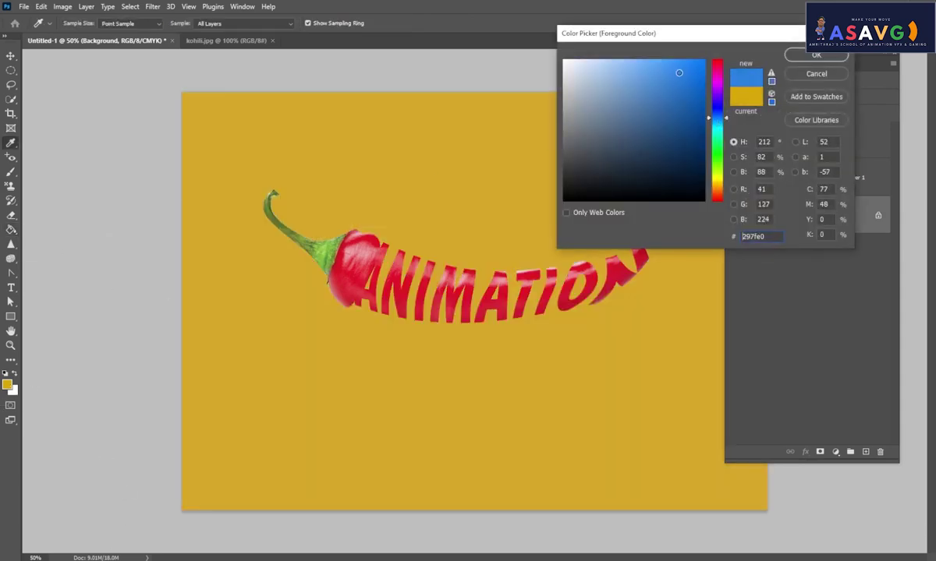
left_click(789, 56)
left_click(460, 231)
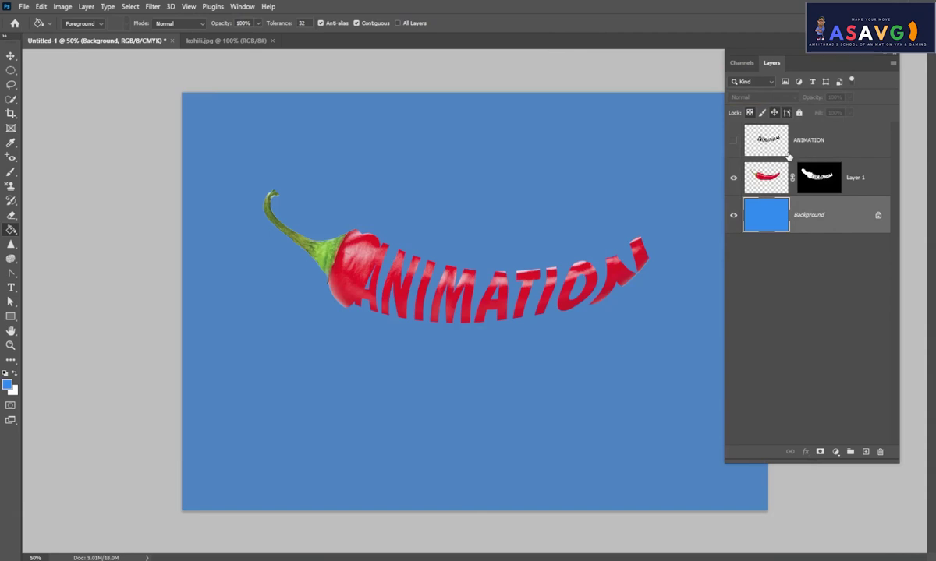
Compare the ANIMATION text layer on and off, then drag it into the trash.
left_click(786, 184)
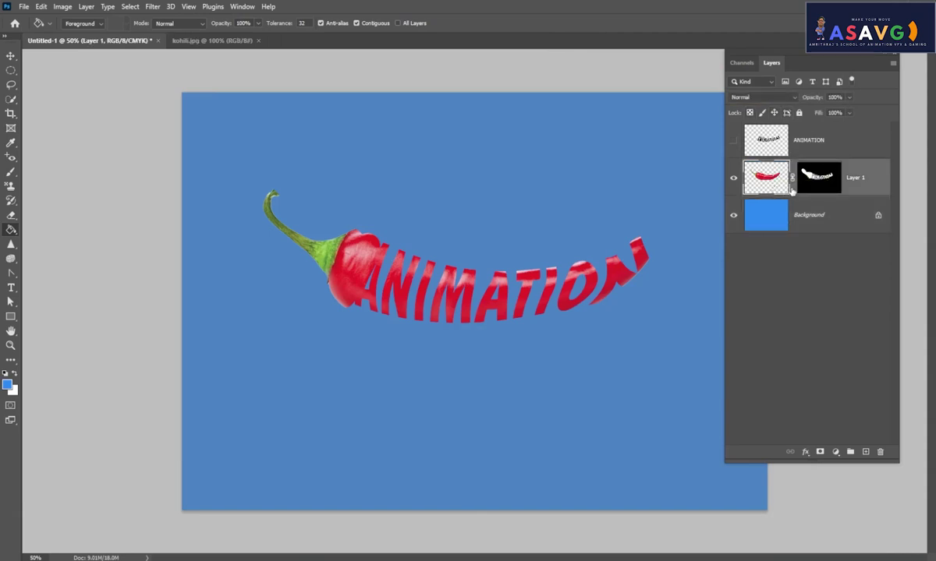
left_click(733, 140)
left_click(733, 140)
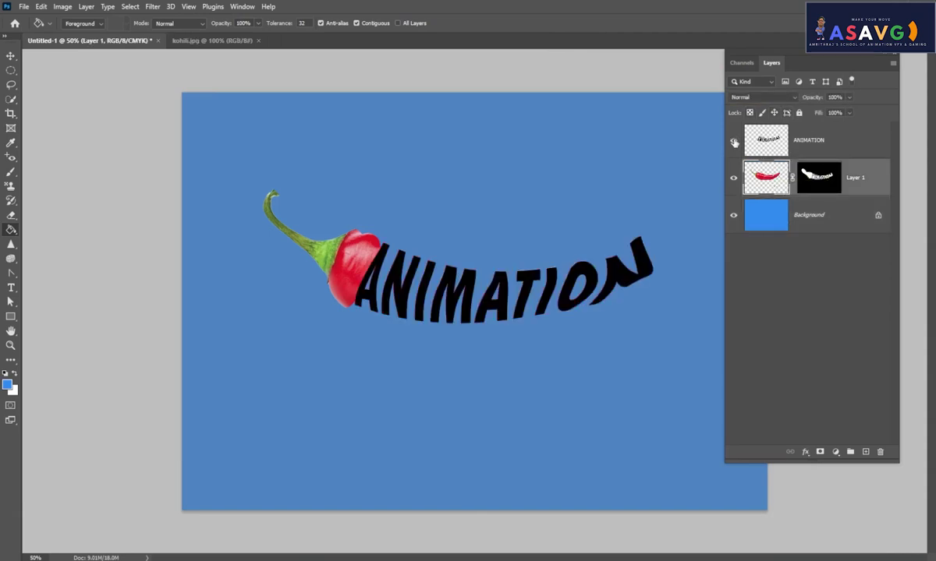
left_click(733, 141)
left_click(733, 141)
left_click_drag(757, 132, 880, 452)
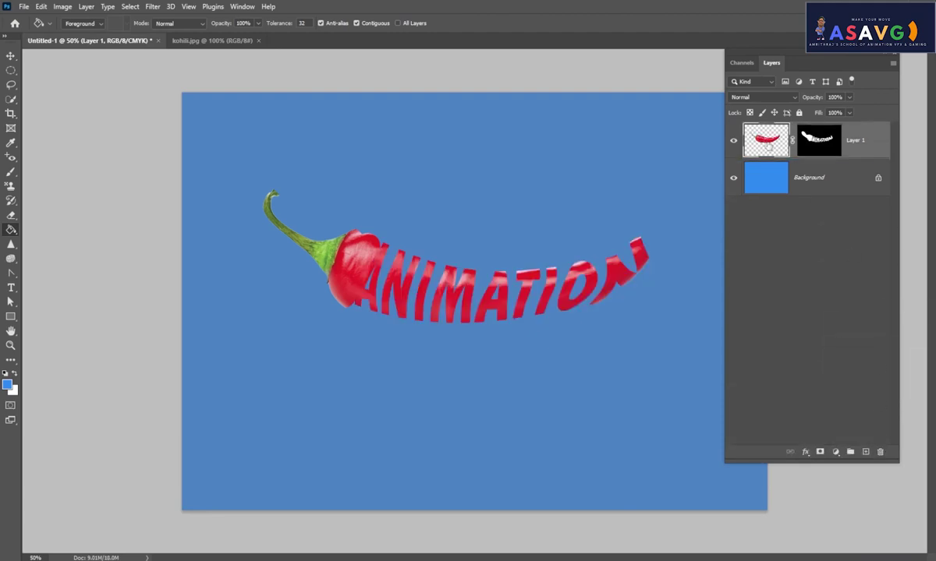
Give chili Layer 1 a Drop Shadow: 50% opacity, 25 px distance, 22% spread.
right_click(768, 146)
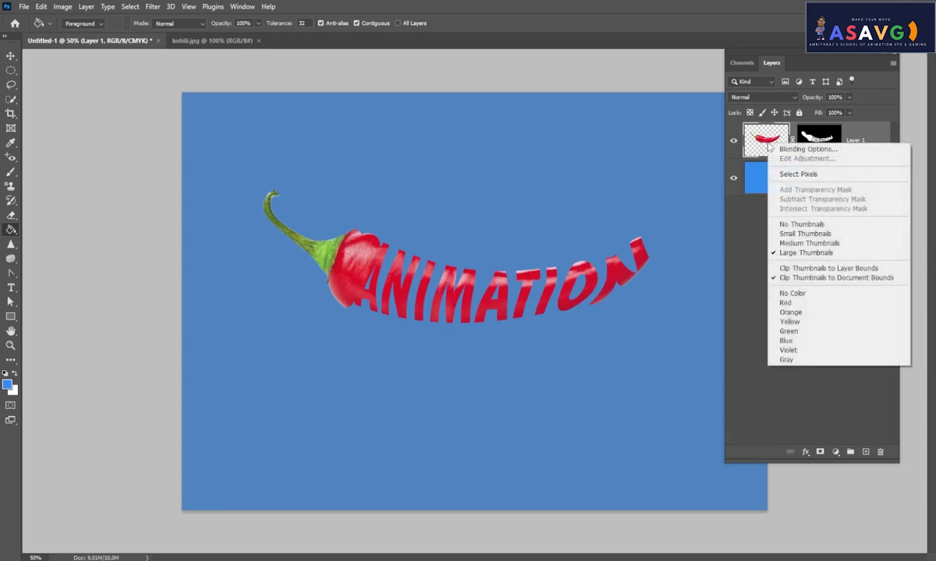
left_click(780, 141)
right_click(781, 139)
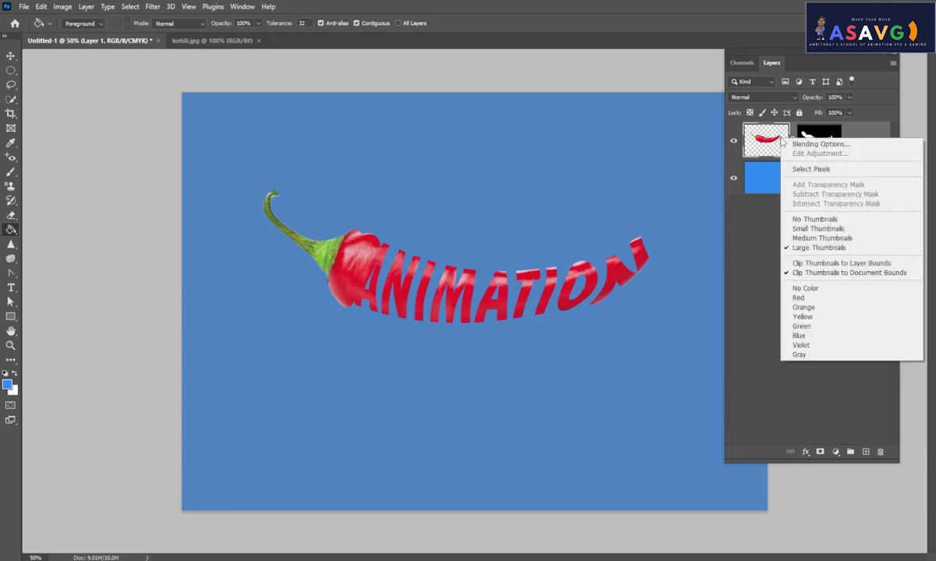
left_click(785, 143)
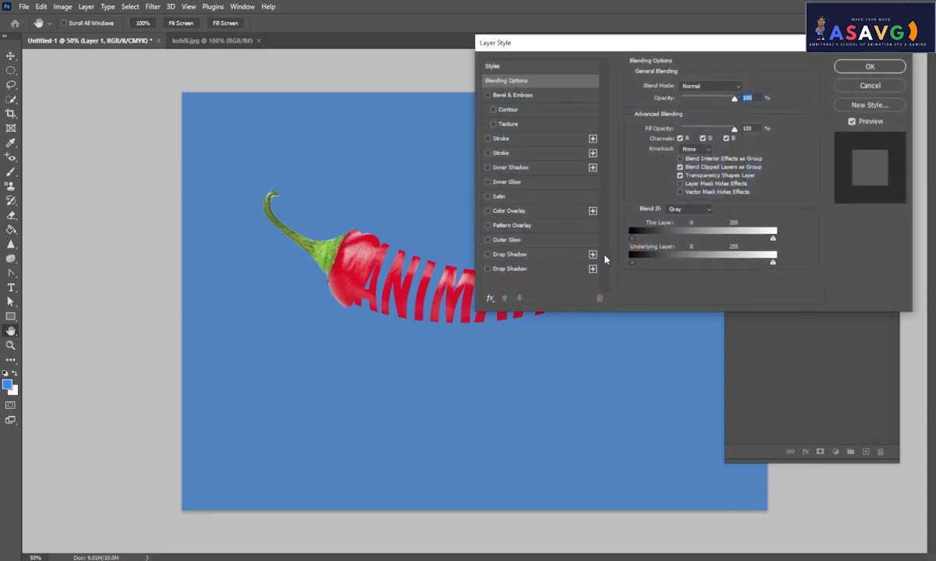
left_click(507, 268)
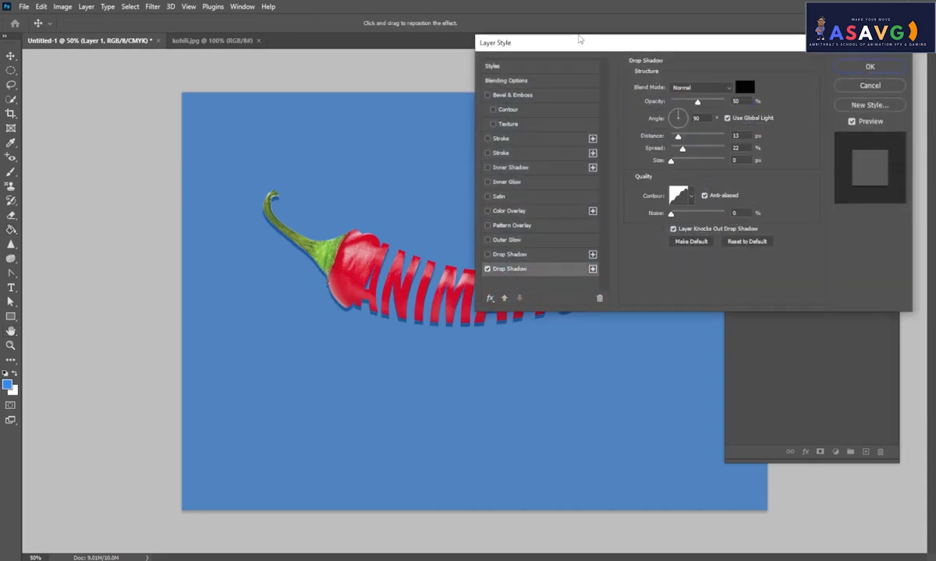
mouse_move(580, 39)
left_mouse_down()
mouse_move(840, 69)
mouse_move(764, 73)
mouse_move(610, 56)
left_mouse_up()
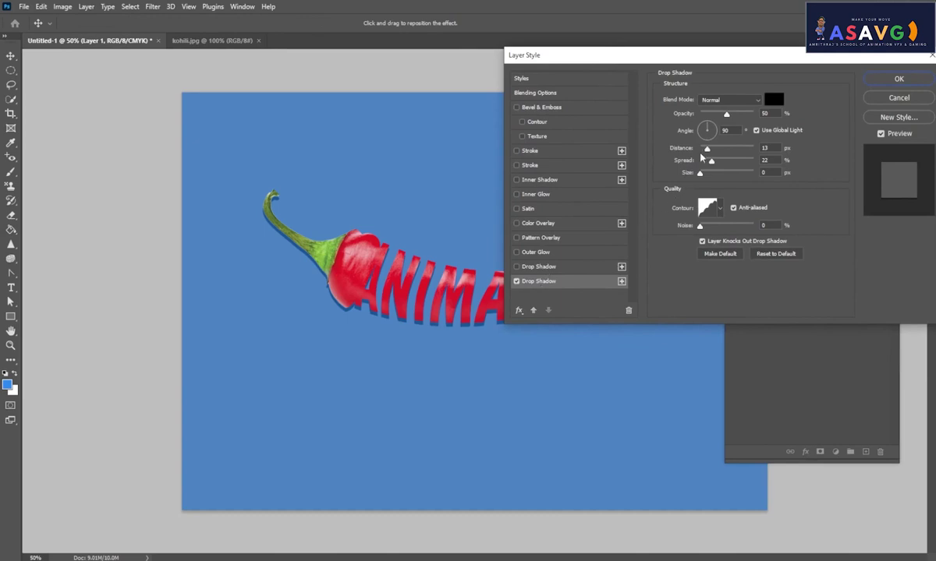
left_click_drag(707, 149, 712, 150)
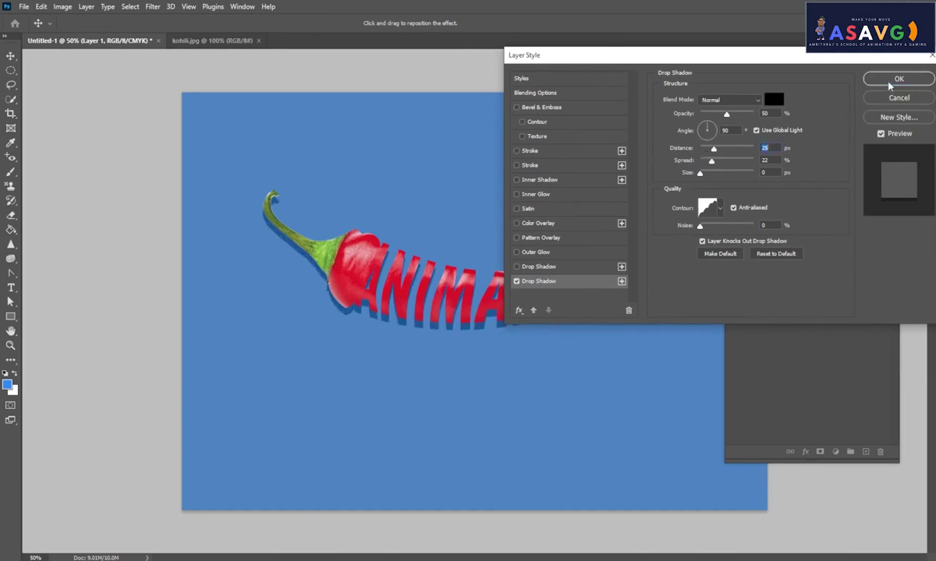
key("Return")
key("g")
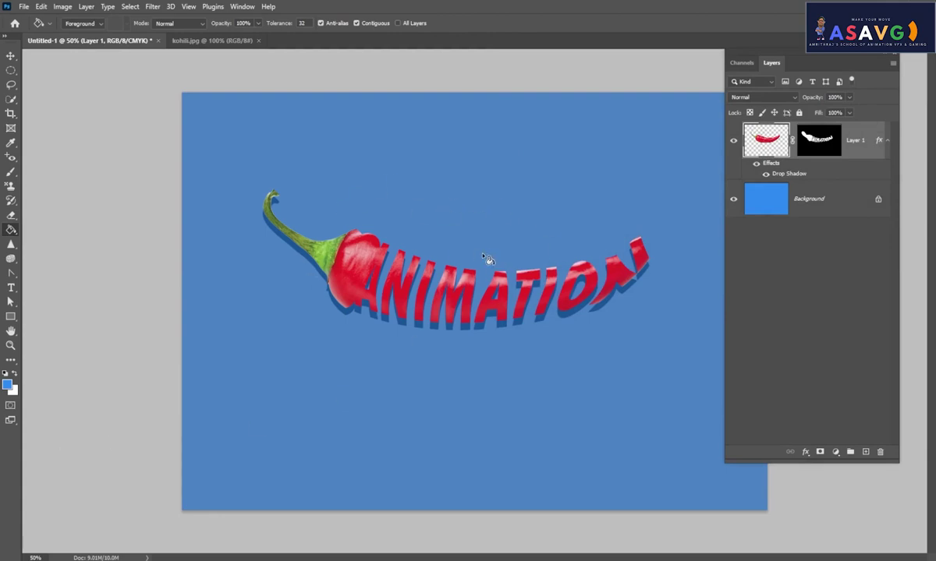
Close Untitled-1 without saving and unlock the portrait's Background into Layer 0.
left_click(158, 42)
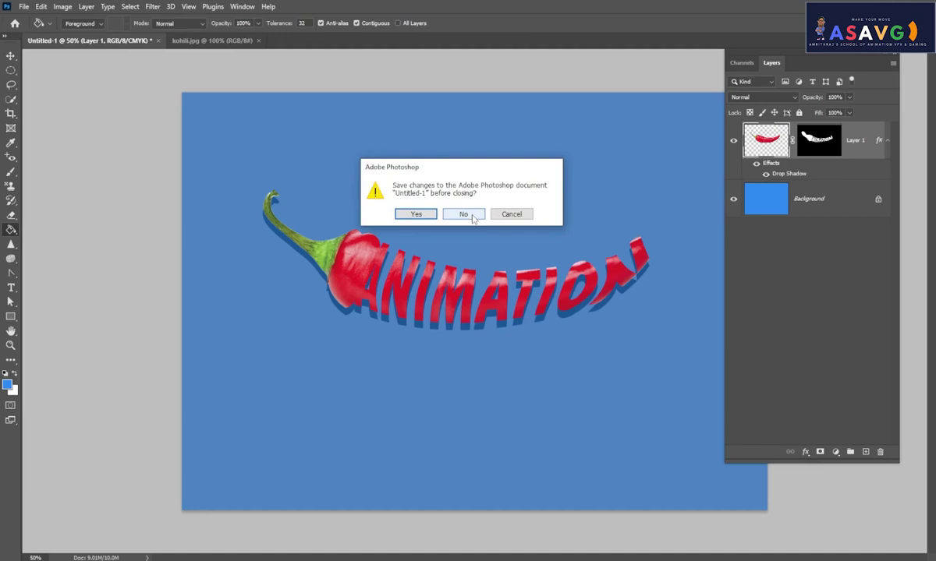
left_click(473, 218)
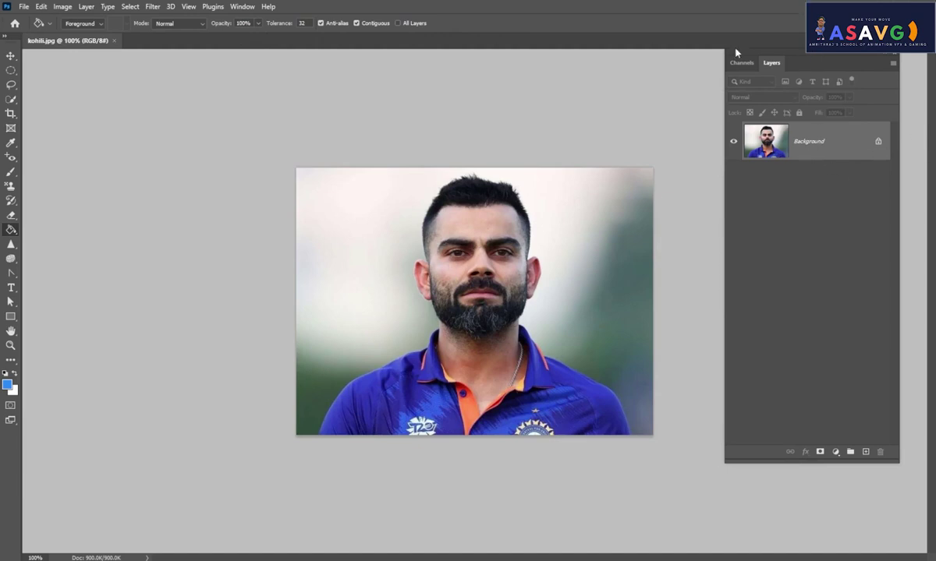
left_click_drag(828, 65, 730, 52)
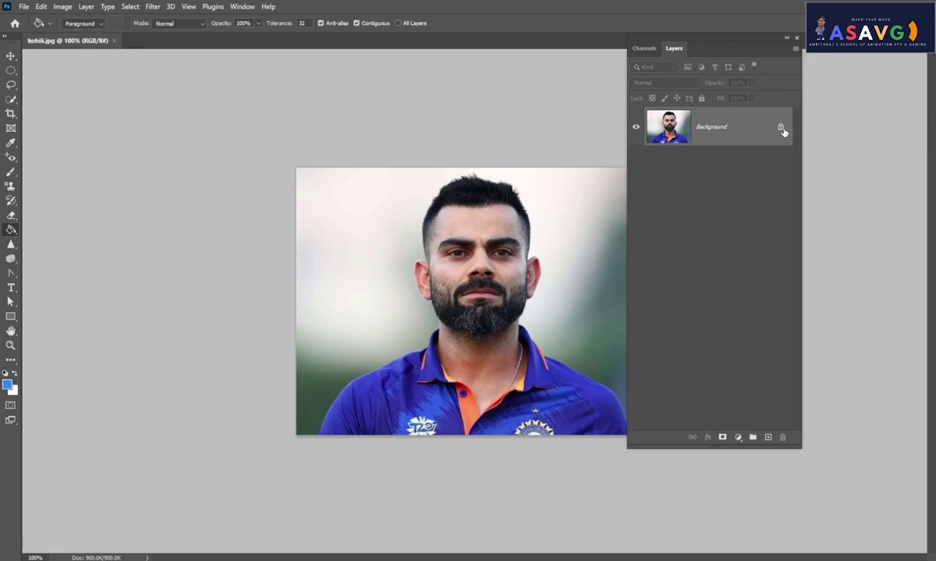
left_click(781, 128)
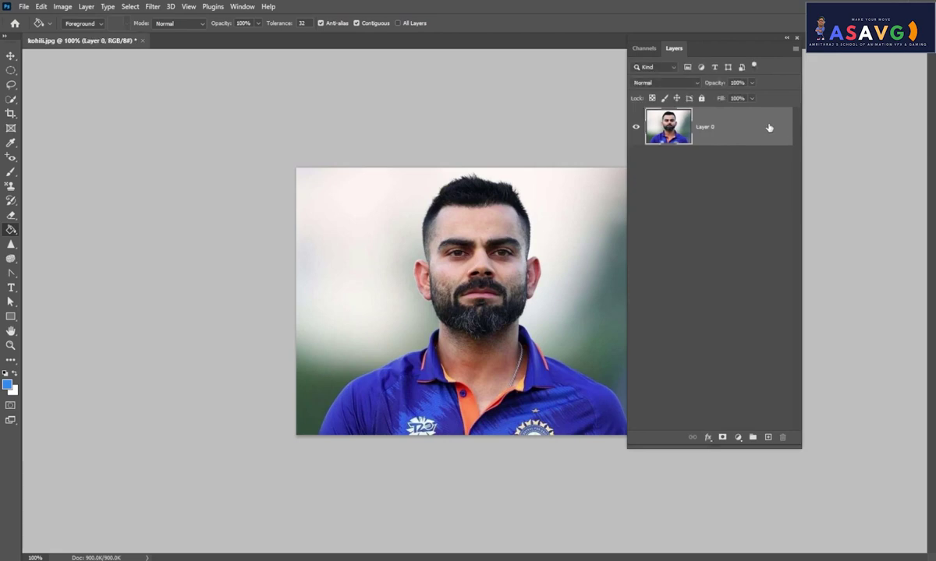
Desaturate the portrait, then duplicate Layer 0 to create Layer 0 copy.
left_click(68, 7)
mouse_move(81, 35)
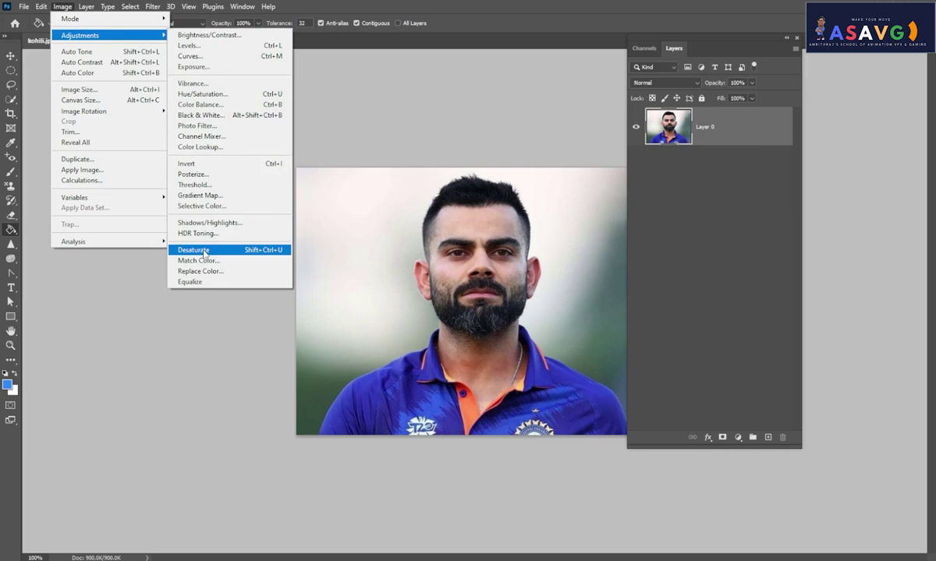
left_click(203, 251)
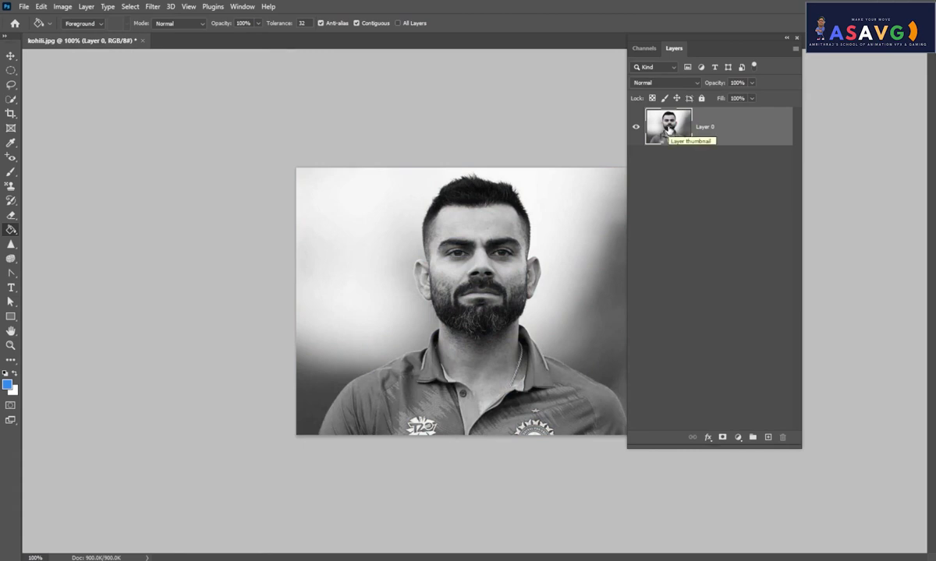
left_click_drag(668, 129, 770, 438)
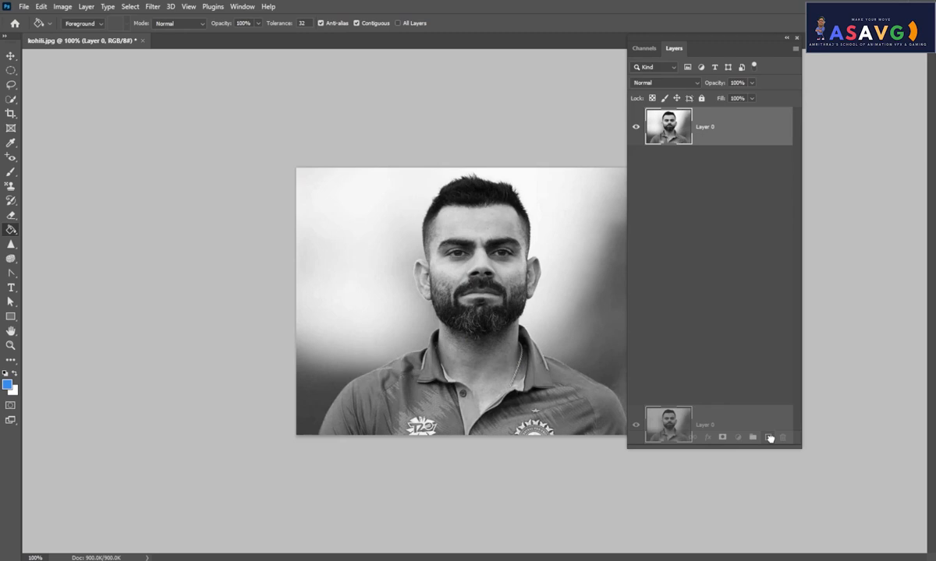
left_click_drag(769, 438, 769, 439)
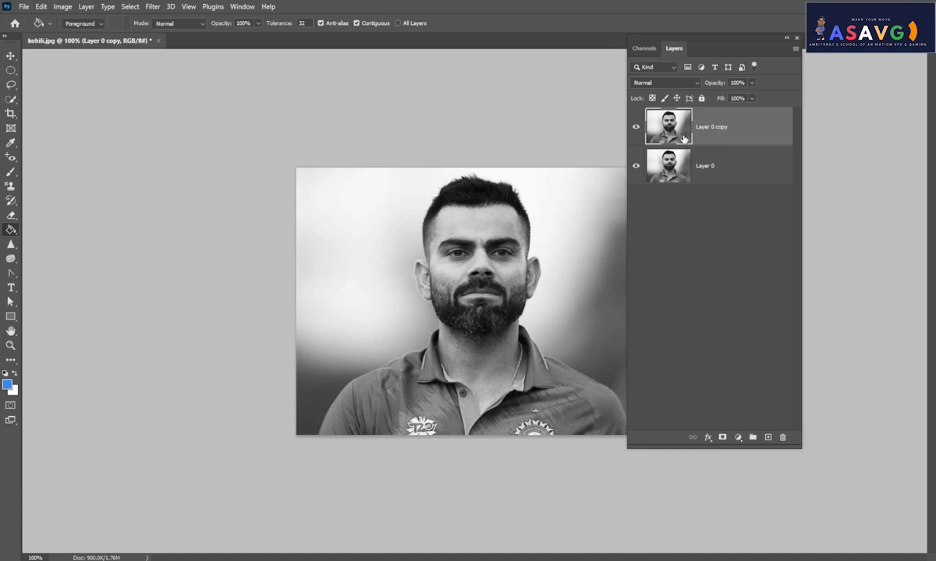
Invert Layer 0 copy and set its blend mode to Color Dodge.
key("ctrl+i")
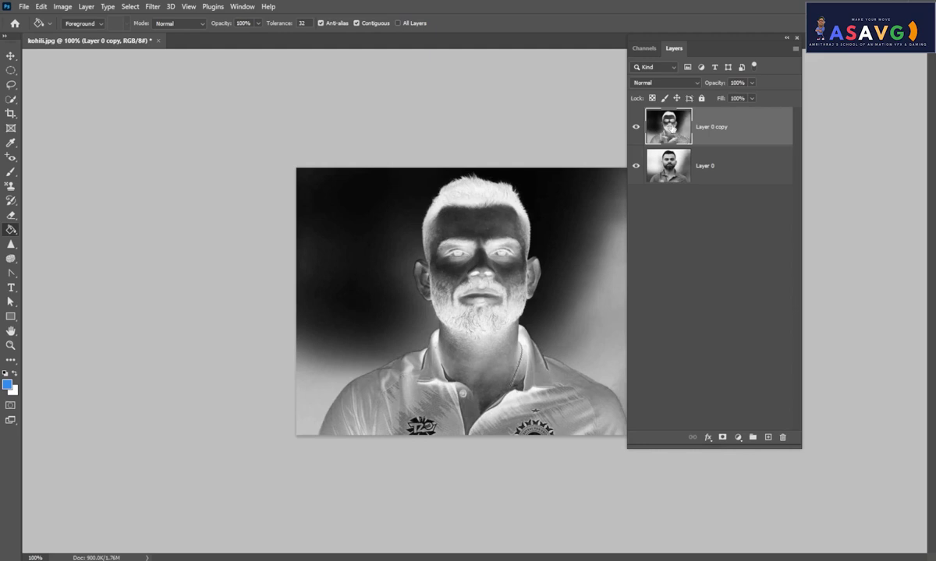
left_click(668, 83)
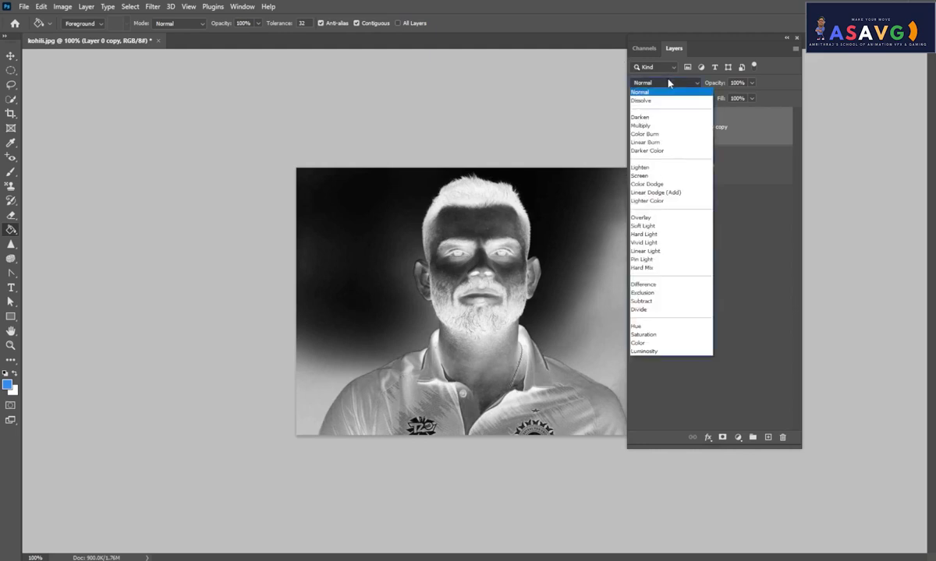
left_click(668, 82)
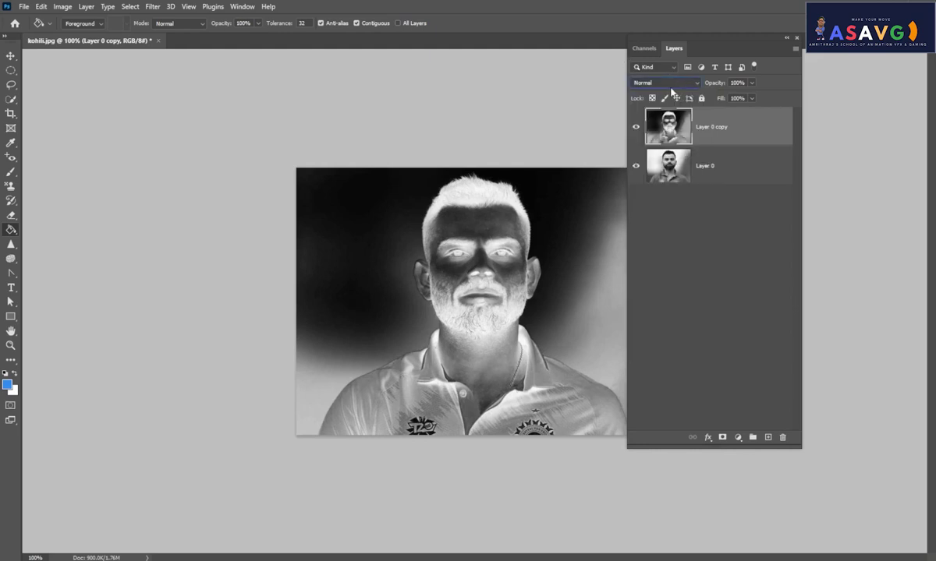
left_click(669, 165)
left_click(667, 139)
left_click(631, 83)
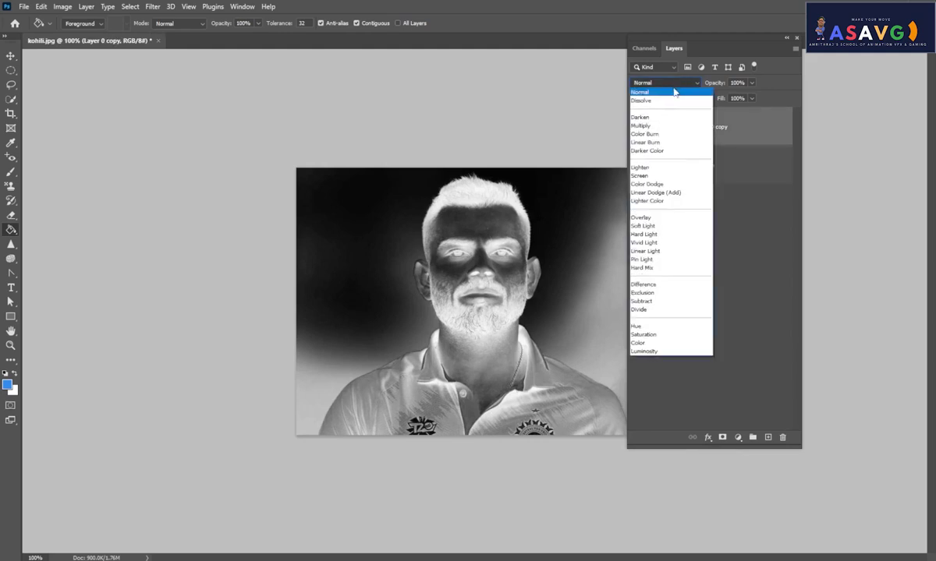
left_click(659, 185)
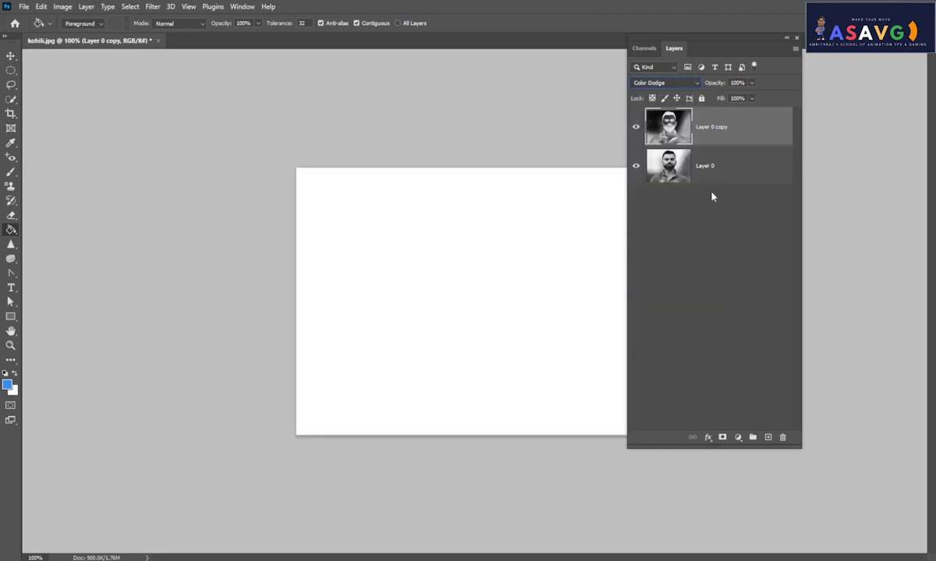
left_click(153, 7)
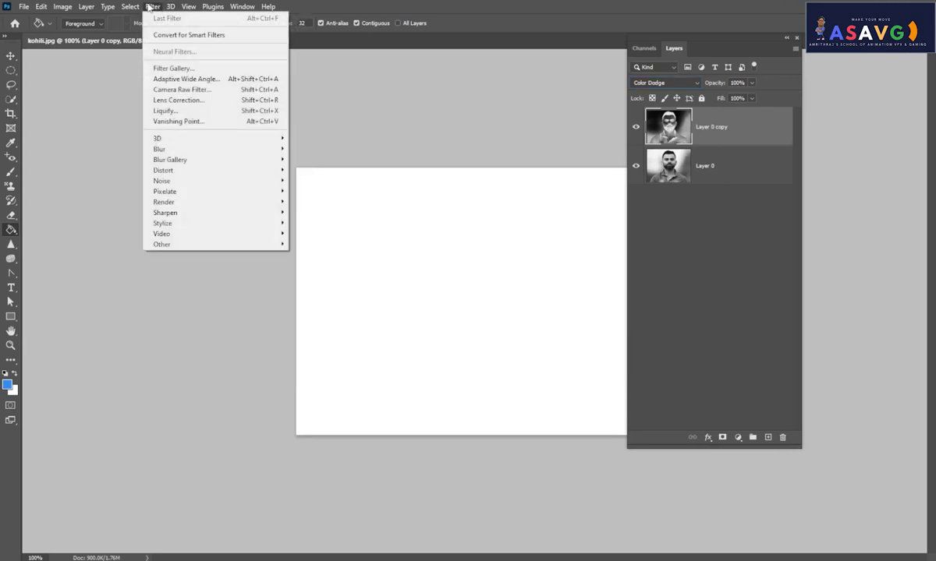
mouse_move(215, 149)
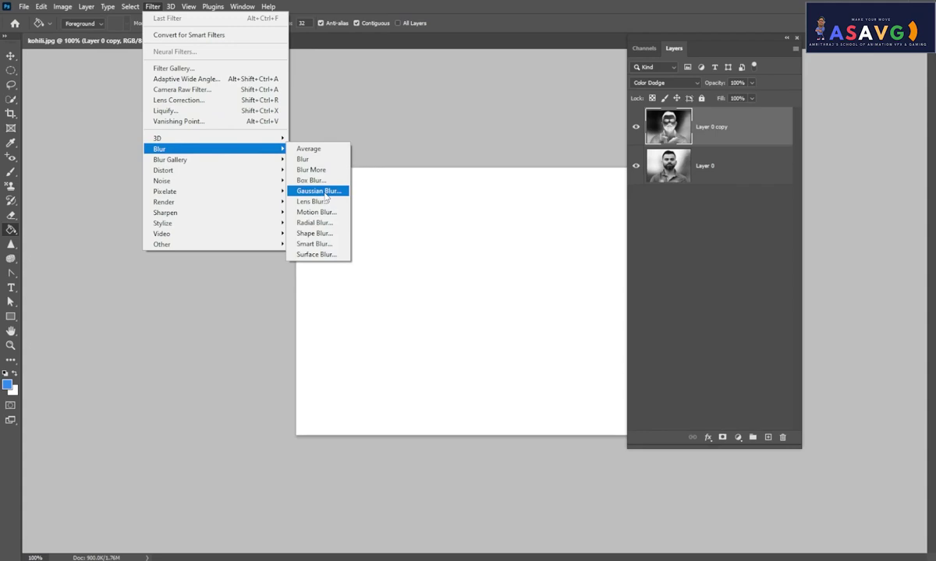
left_click(753, 134)
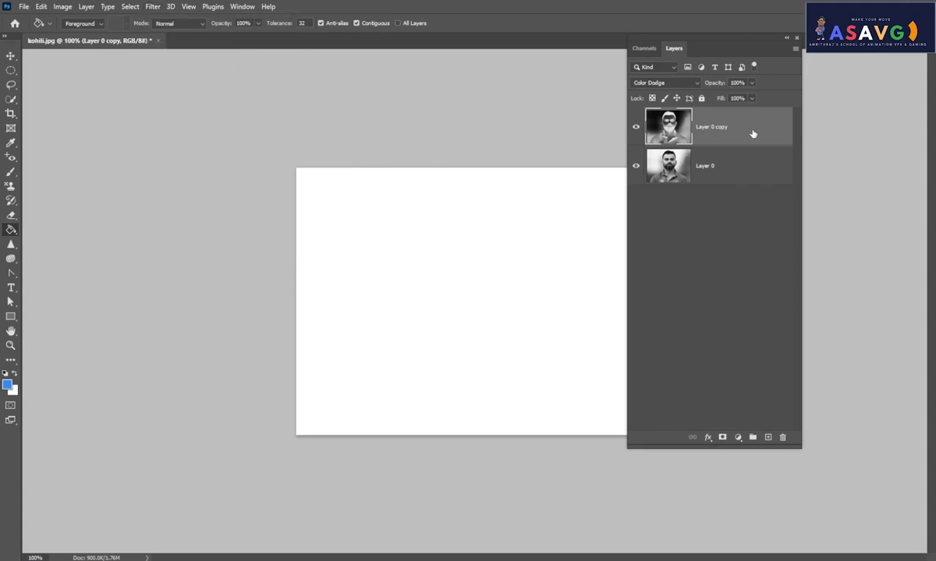
key("ctrl+z")
key("ctrl+z")
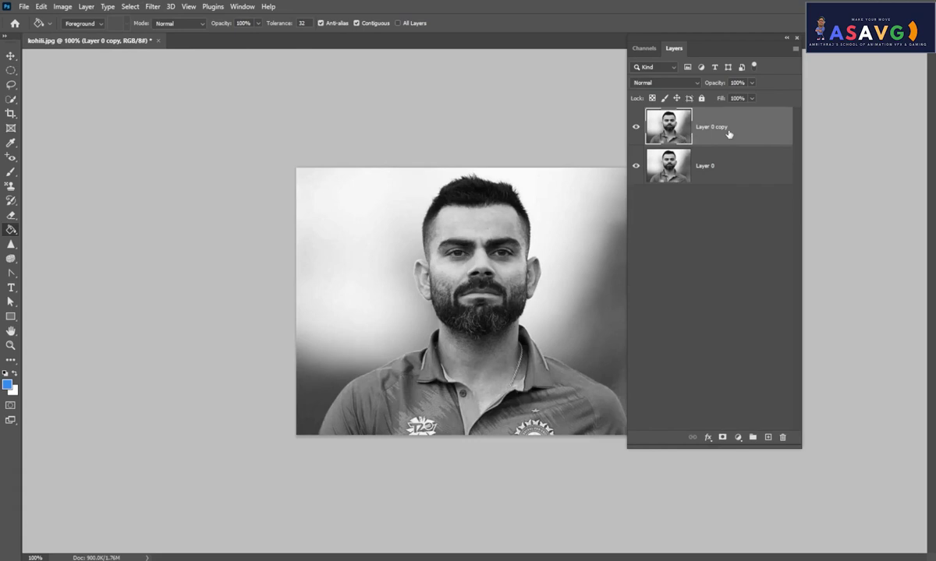
key("ctrl+i")
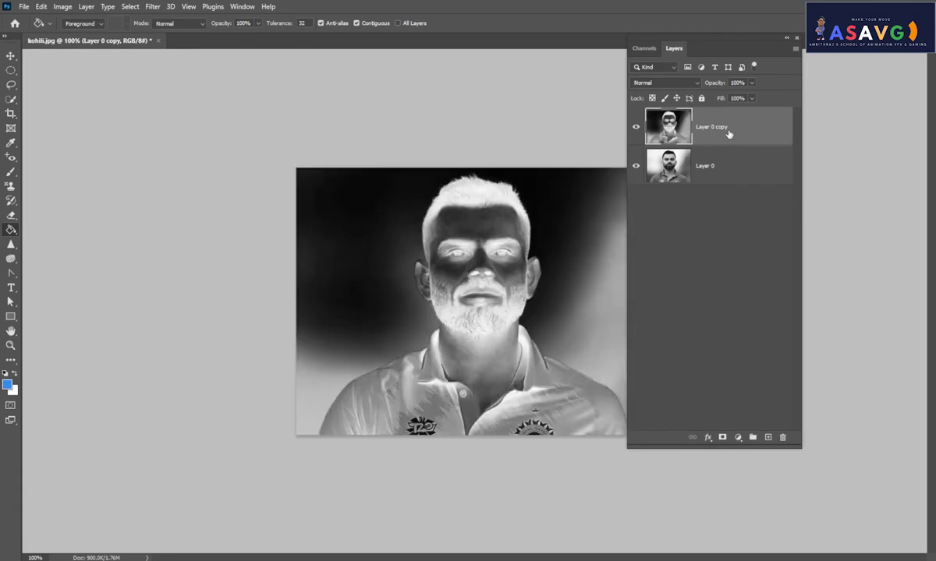
left_click(153, 7)
mouse_move(187, 149)
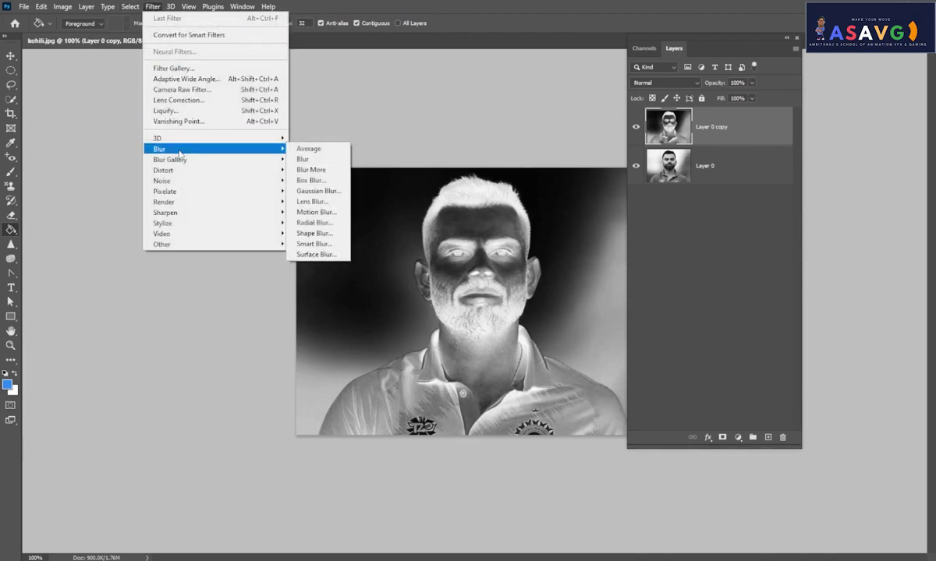
left_click(334, 191)
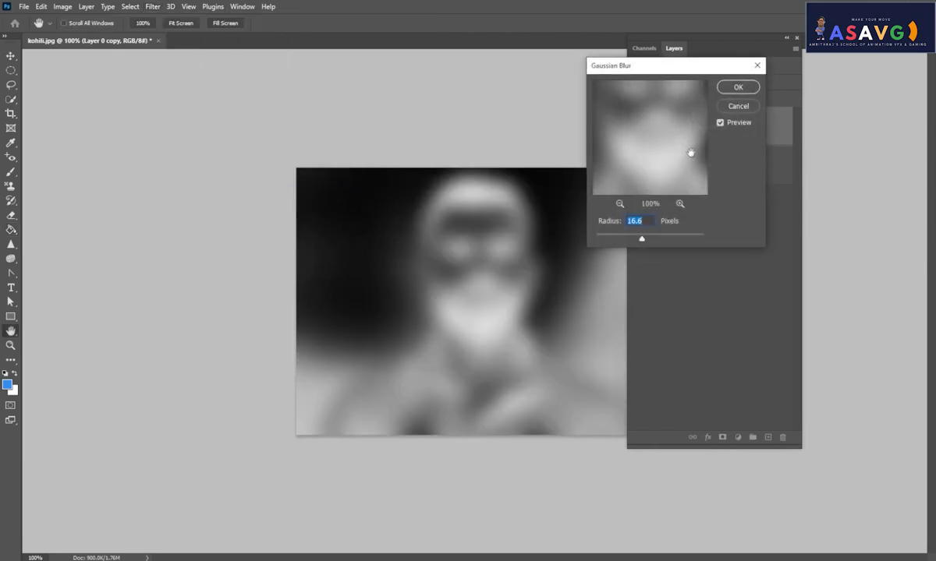
left_click(738, 109)
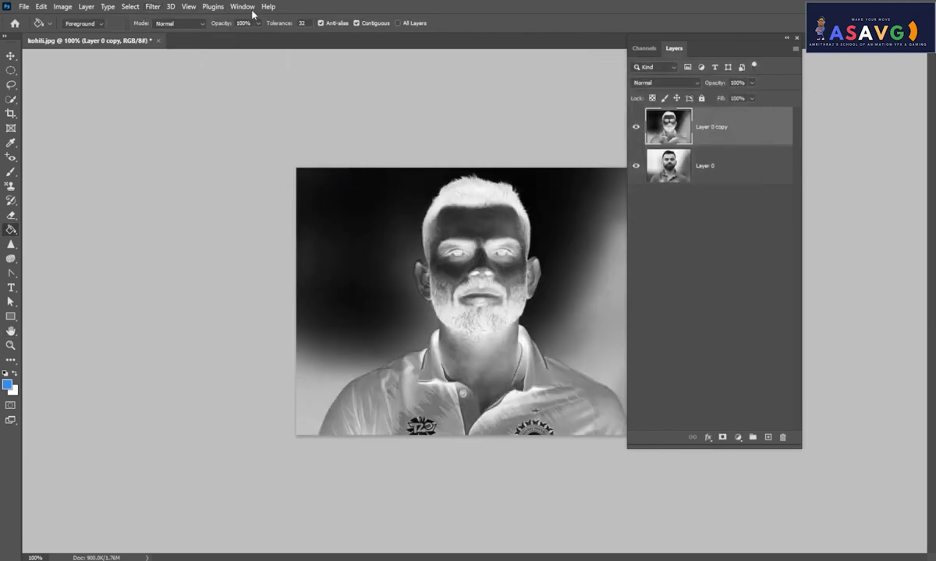
left_click(152, 6)
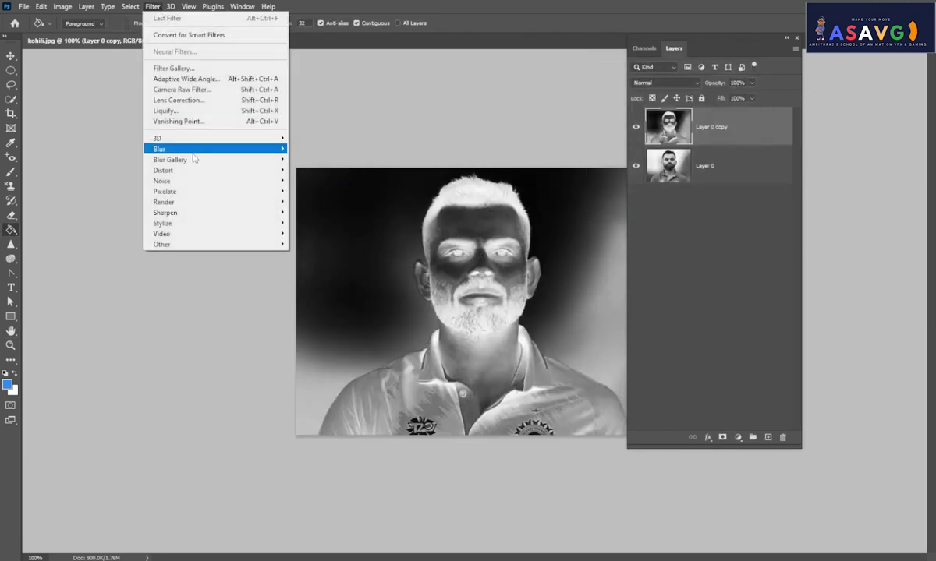
mouse_move(167, 149)
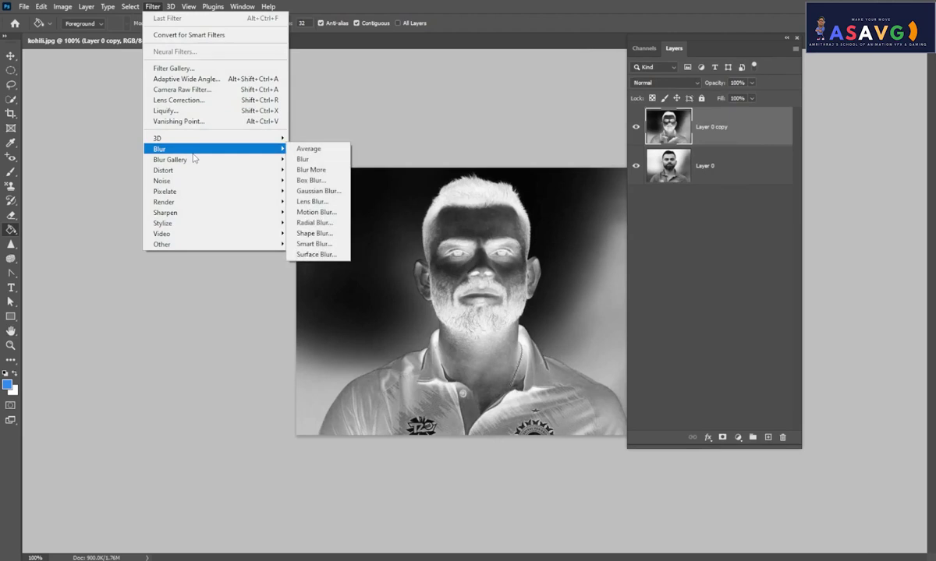
left_click(587, 115)
left_click(678, 82)
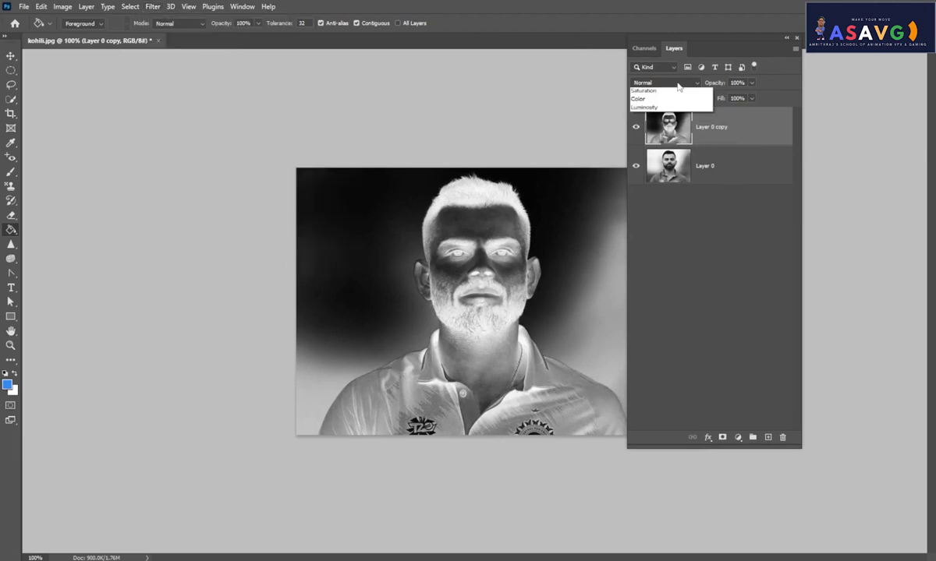
left_click(643, 184)
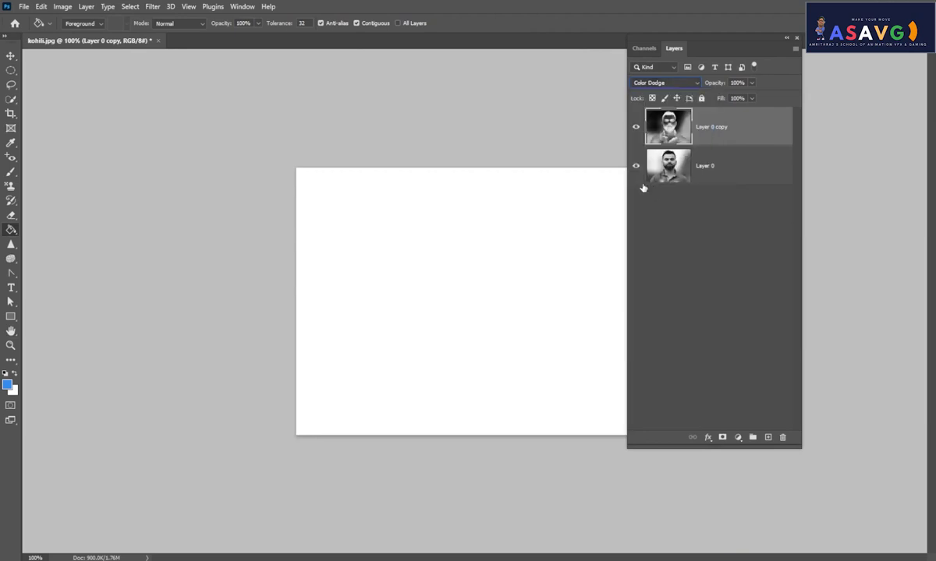
left_click(152, 7)
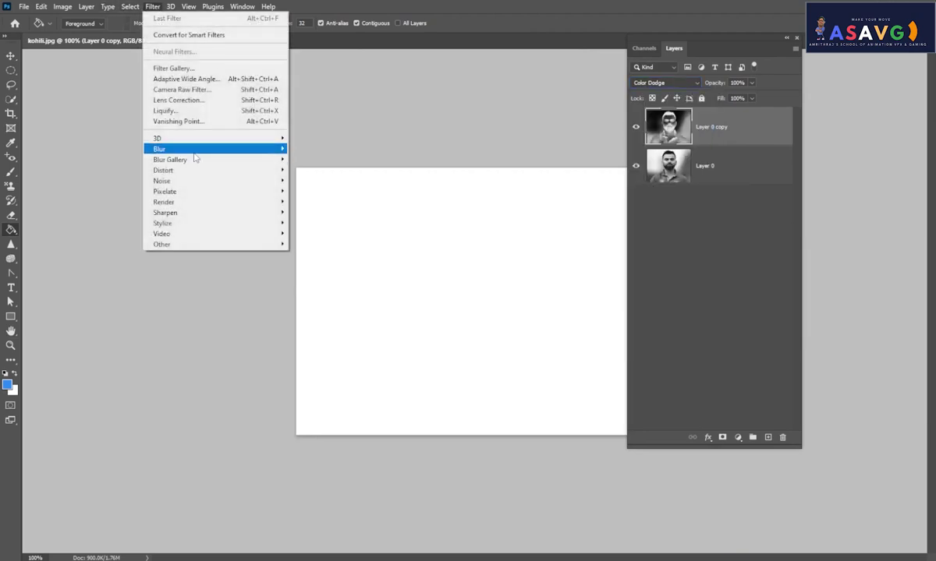
Apply a Gaussian Blur of 2.6 pixels radius to Layer 0 copy.
mouse_move(159, 148)
left_click(308, 190)
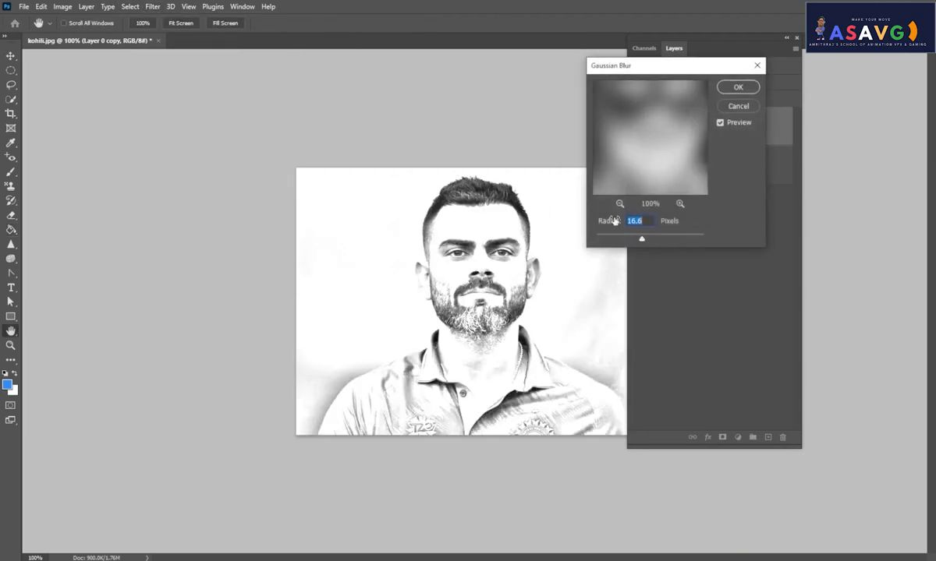
mouse_move(641, 238)
left_mouse_down()
mouse_move(690, 242)
mouse_move(602, 242)
mouse_move(625, 241)
left_mouse_up()
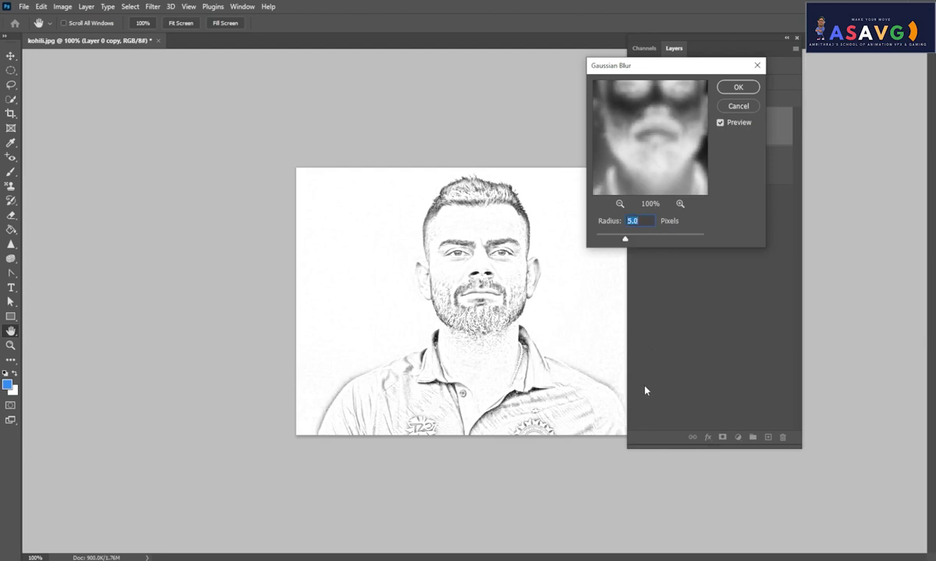
mouse_move(624, 240)
left_mouse_down()
mouse_move(612, 244)
mouse_move(683, 244)
mouse_move(604, 244)
mouse_move(612, 240)
left_mouse_up()
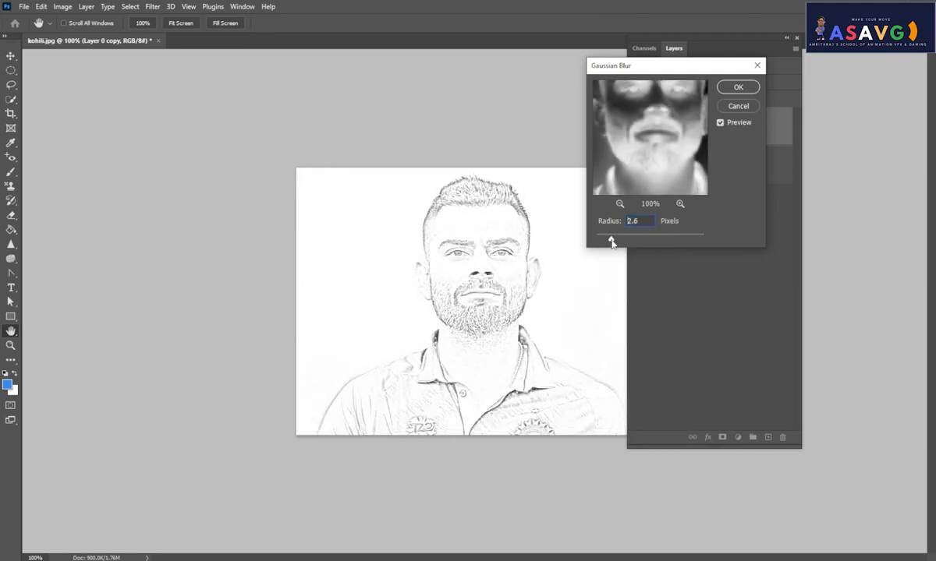
left_click(737, 88)
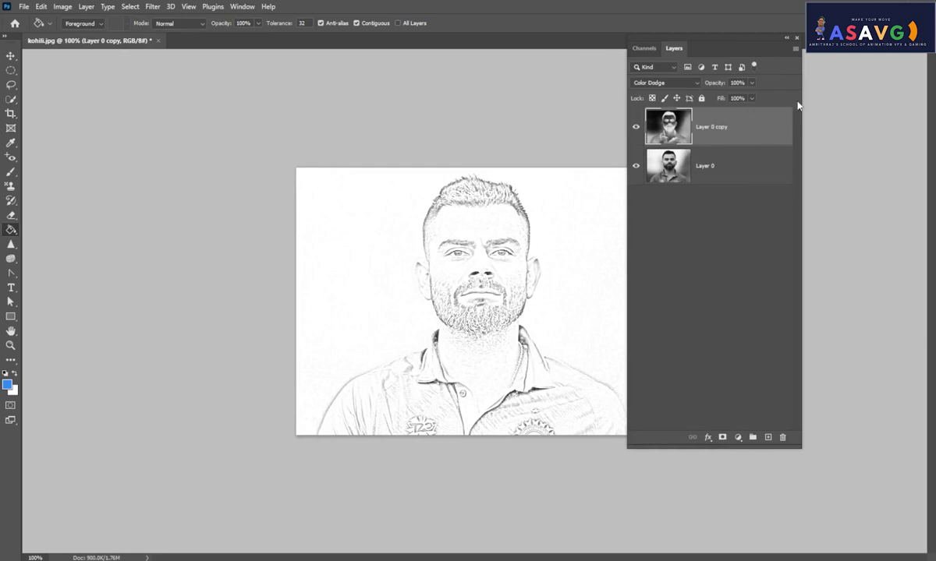
Tweak Levels on the sketch, keeping white point 255 and setting midtones to 1.06.
left_click(62, 7)
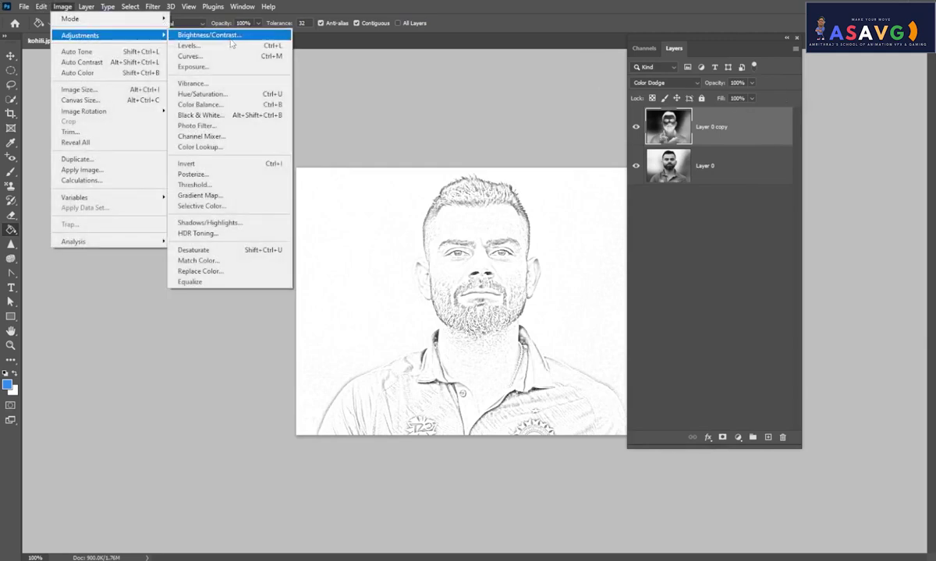
left_click(194, 46)
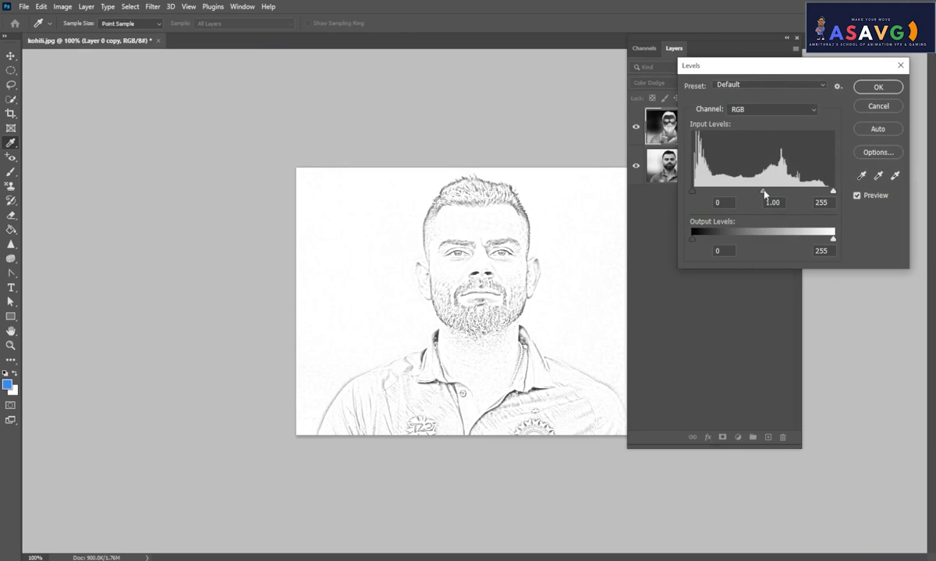
left_click_drag(763, 191, 760, 191)
left_click(693, 192)
mouse_move(833, 191)
left_mouse_down()
mouse_move(825, 192)
mouse_move(832, 191)
left_mouse_up()
left_click(821, 202)
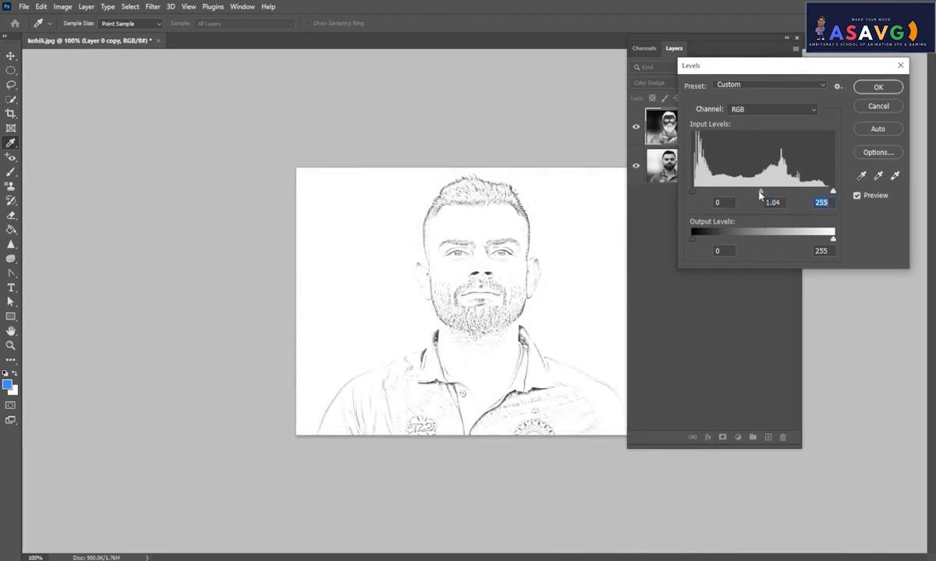
mouse_move(760, 193)
left_mouse_down()
mouse_move(776, 193)
mouse_move(759, 192)
left_mouse_up()
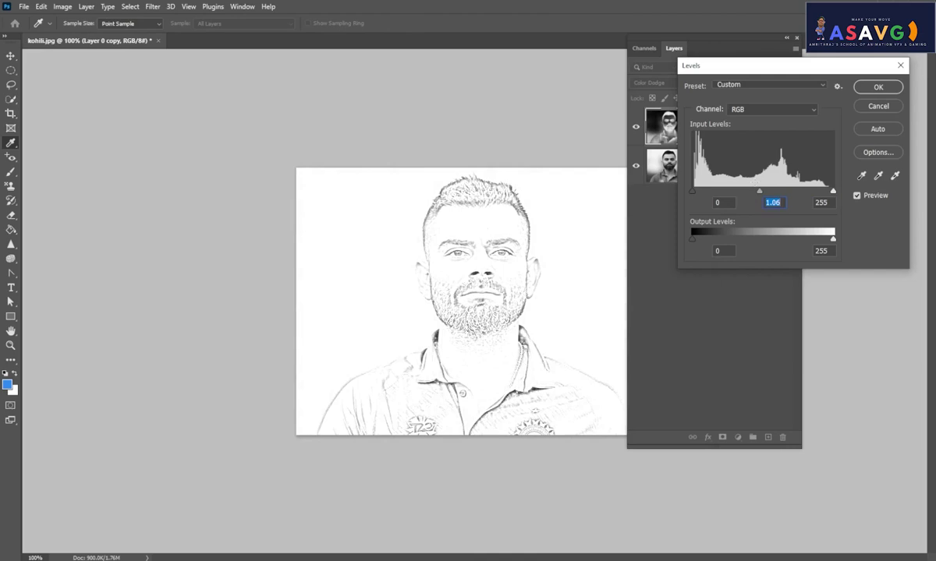